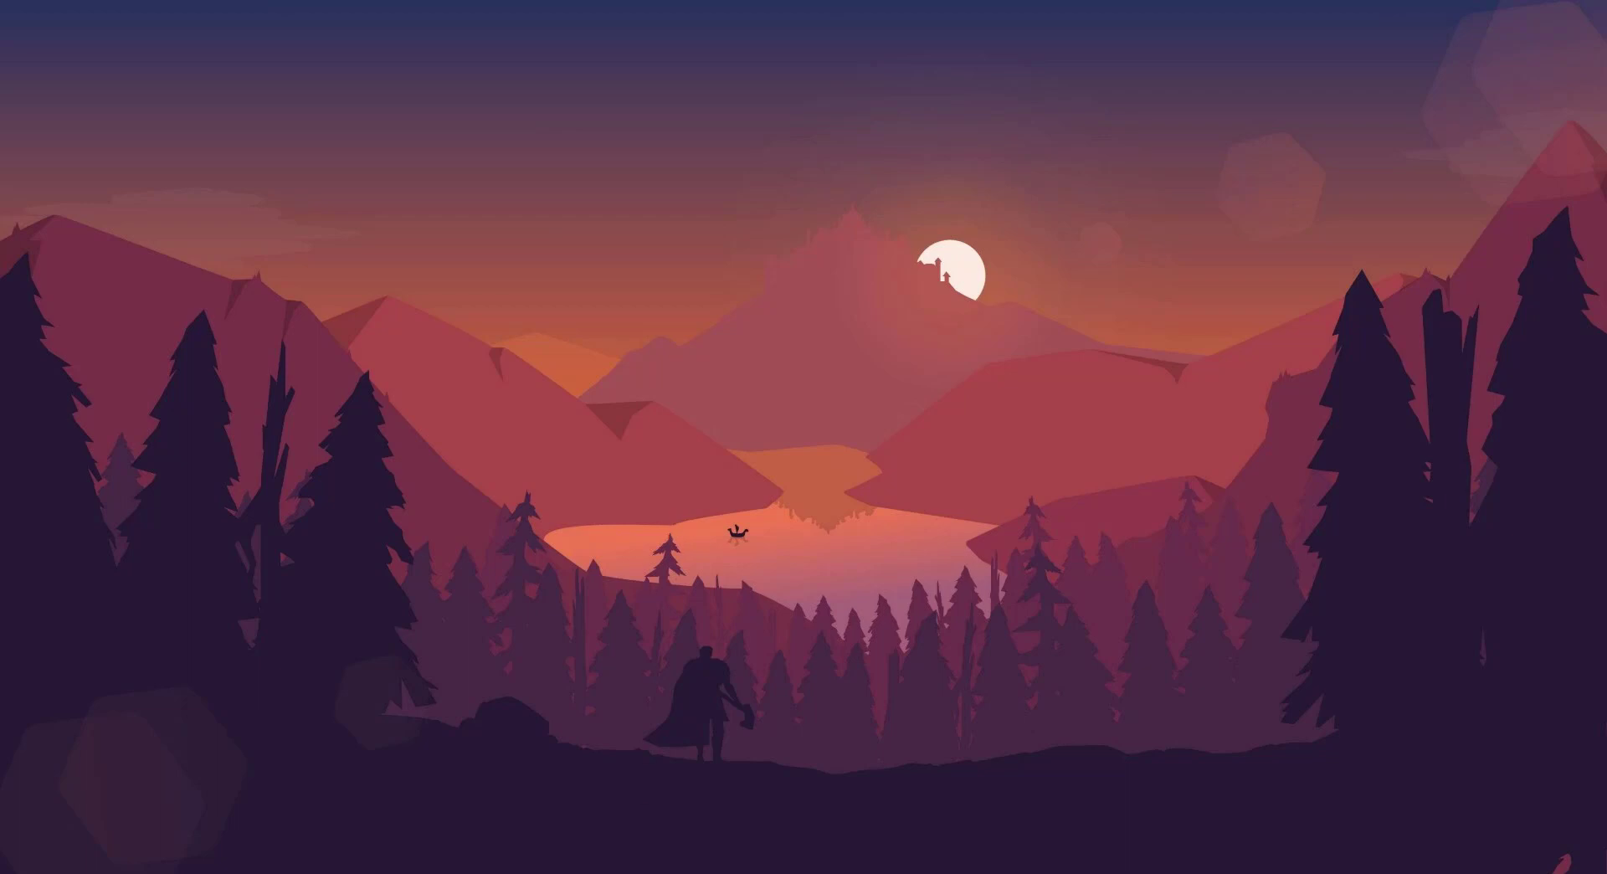
Step: Search Google for pycharm in Chrome and open the JetBrains PyCharm website
left_click(636, 872)
left_click(694, 434)
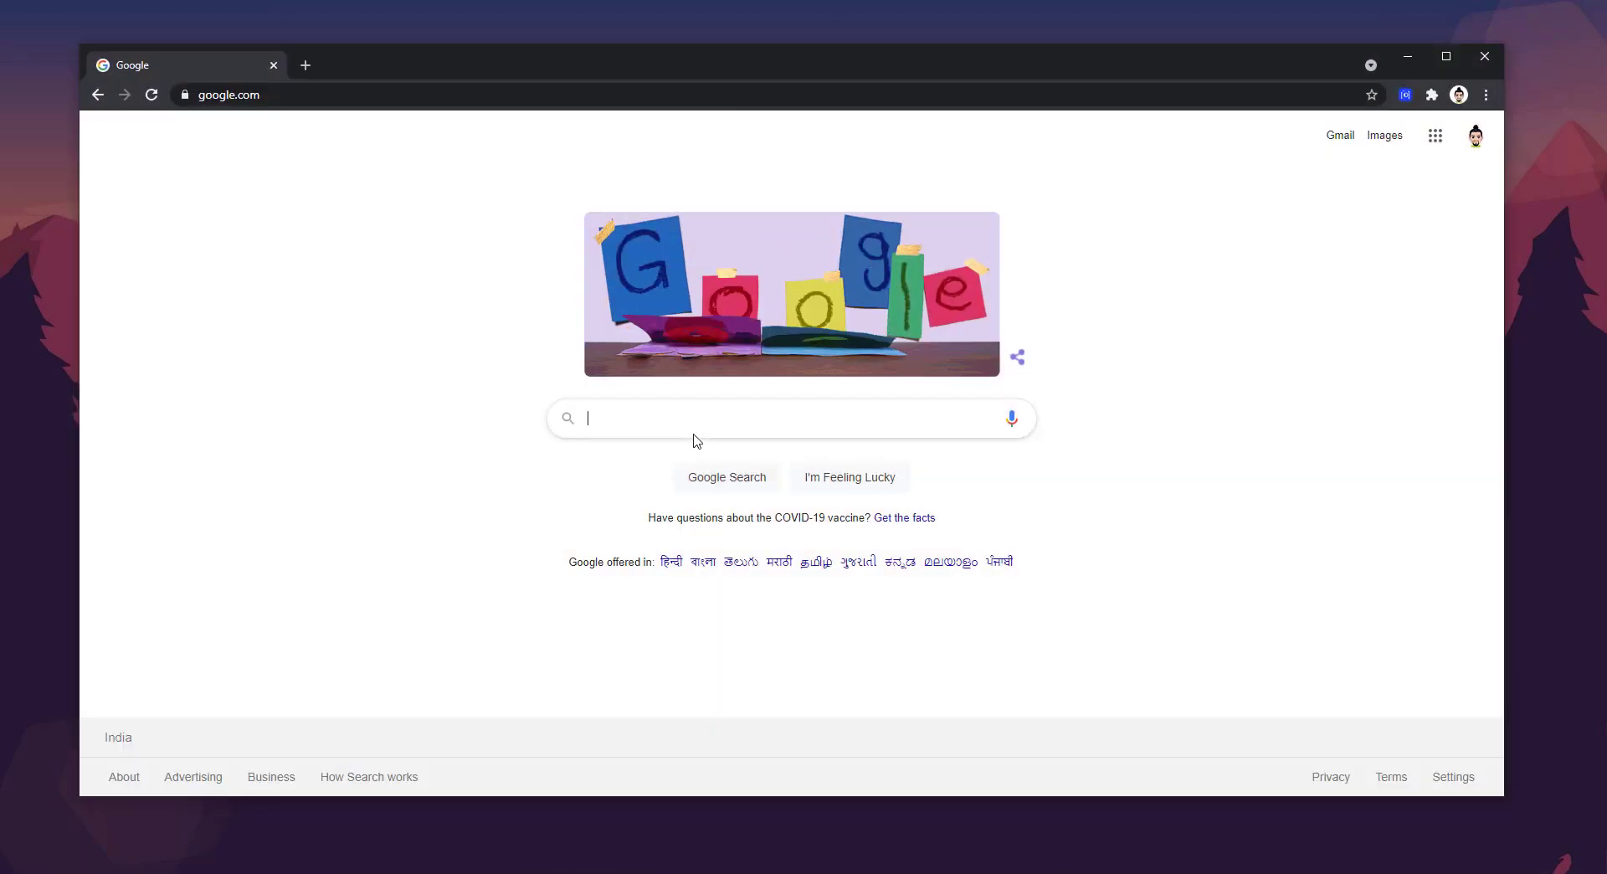
type("pycharm")
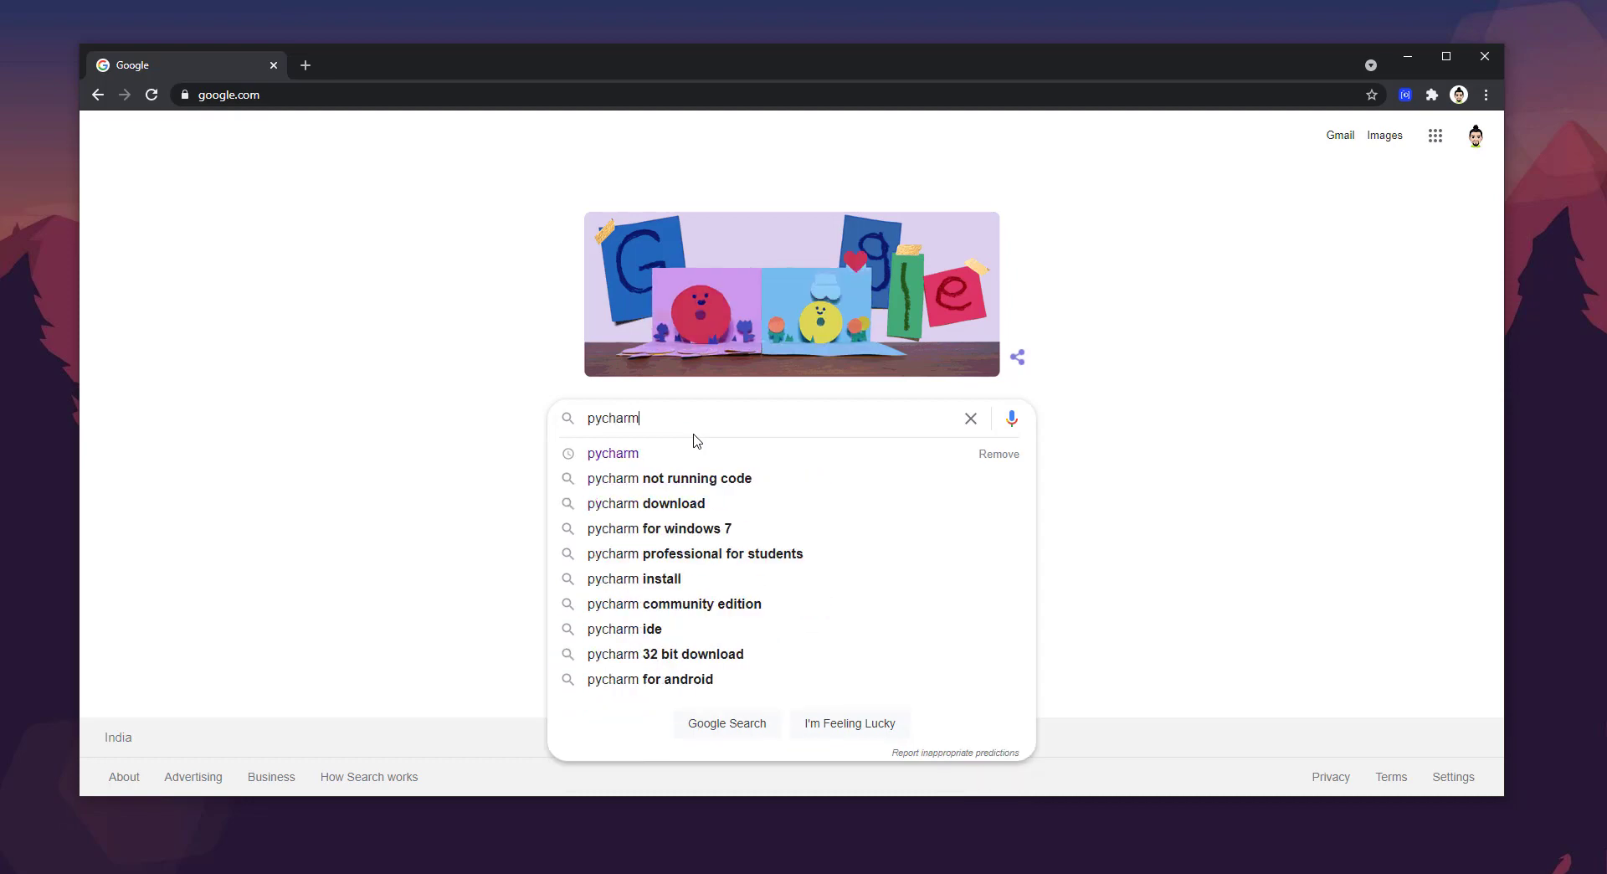
key("Return")
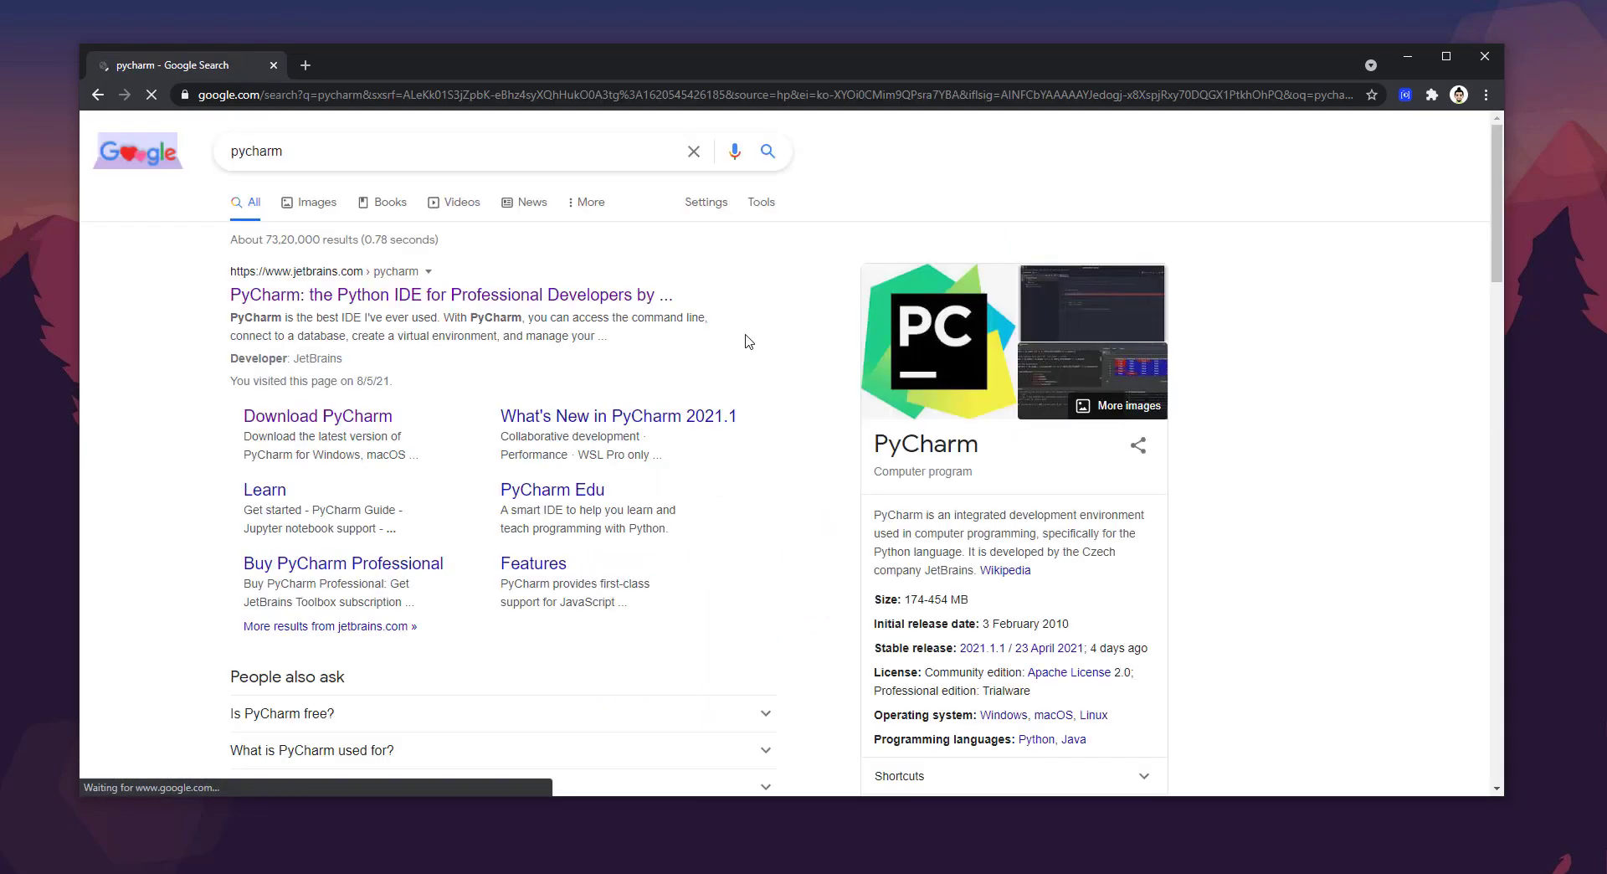
left_click(292, 308)
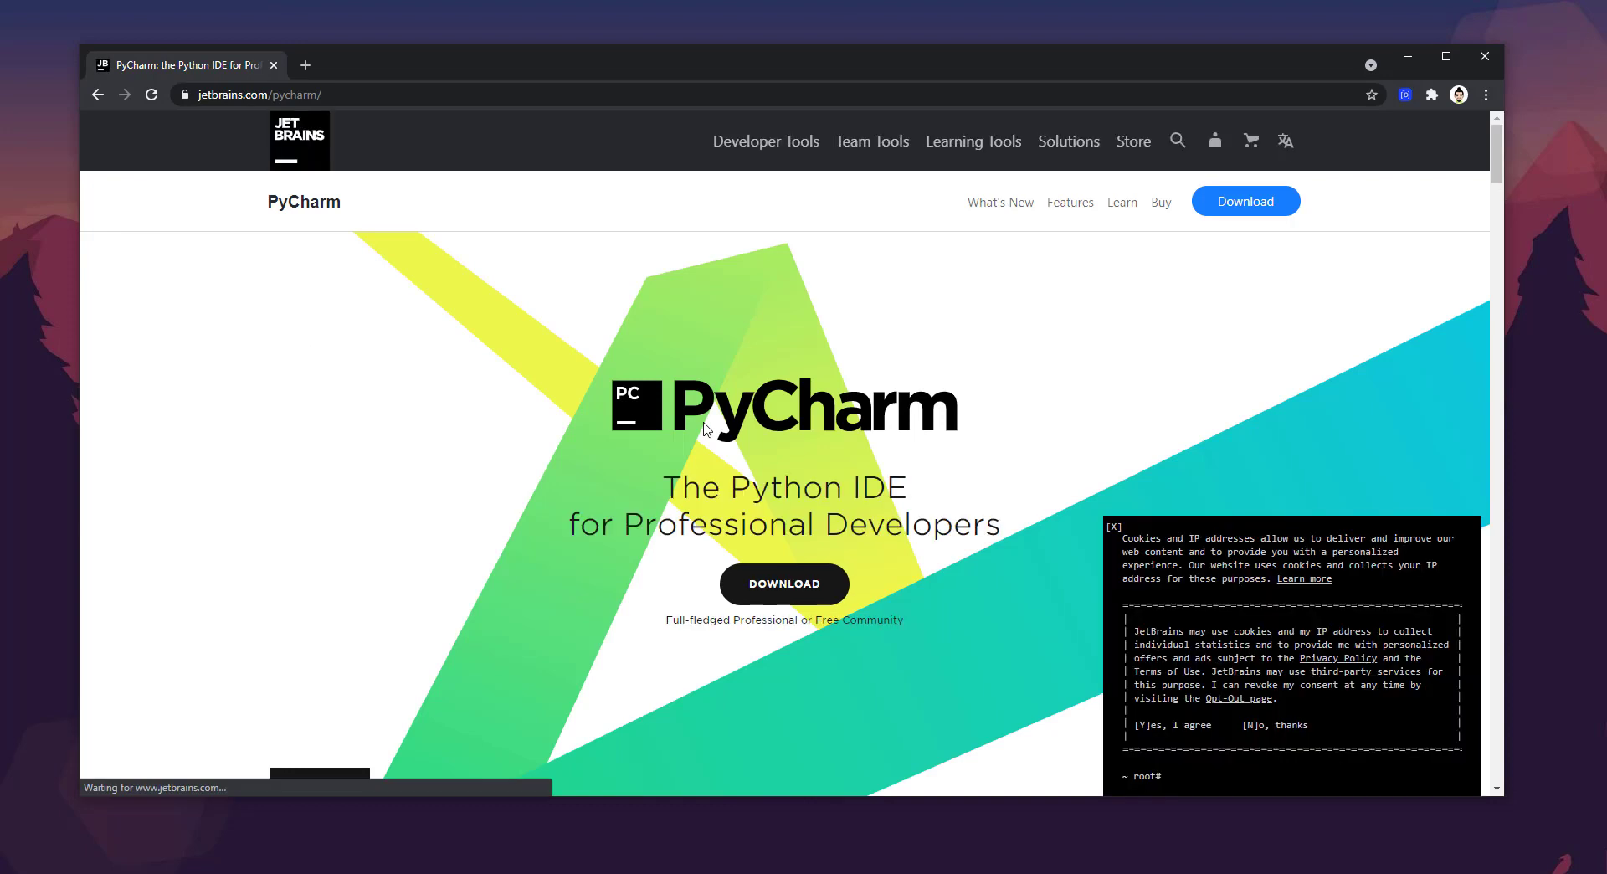
Step: Open the PyCharm download page and download the Community edition for Windows
scroll(694, 438, "down", 1)
scroll(708, 431, "up", 1)
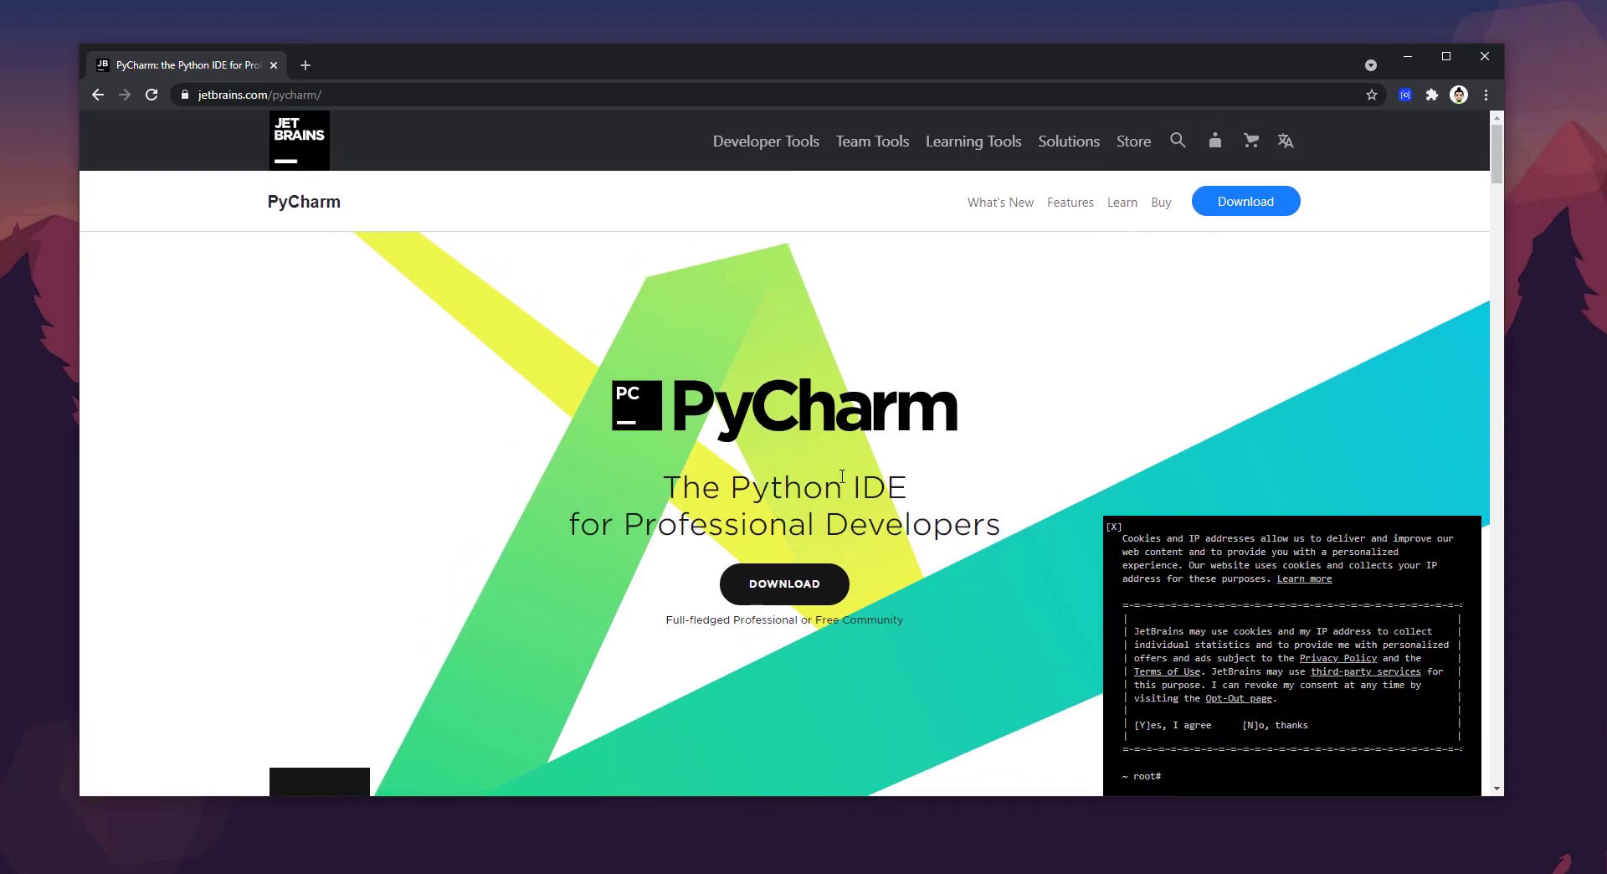
scroll(843, 478, "down", 2)
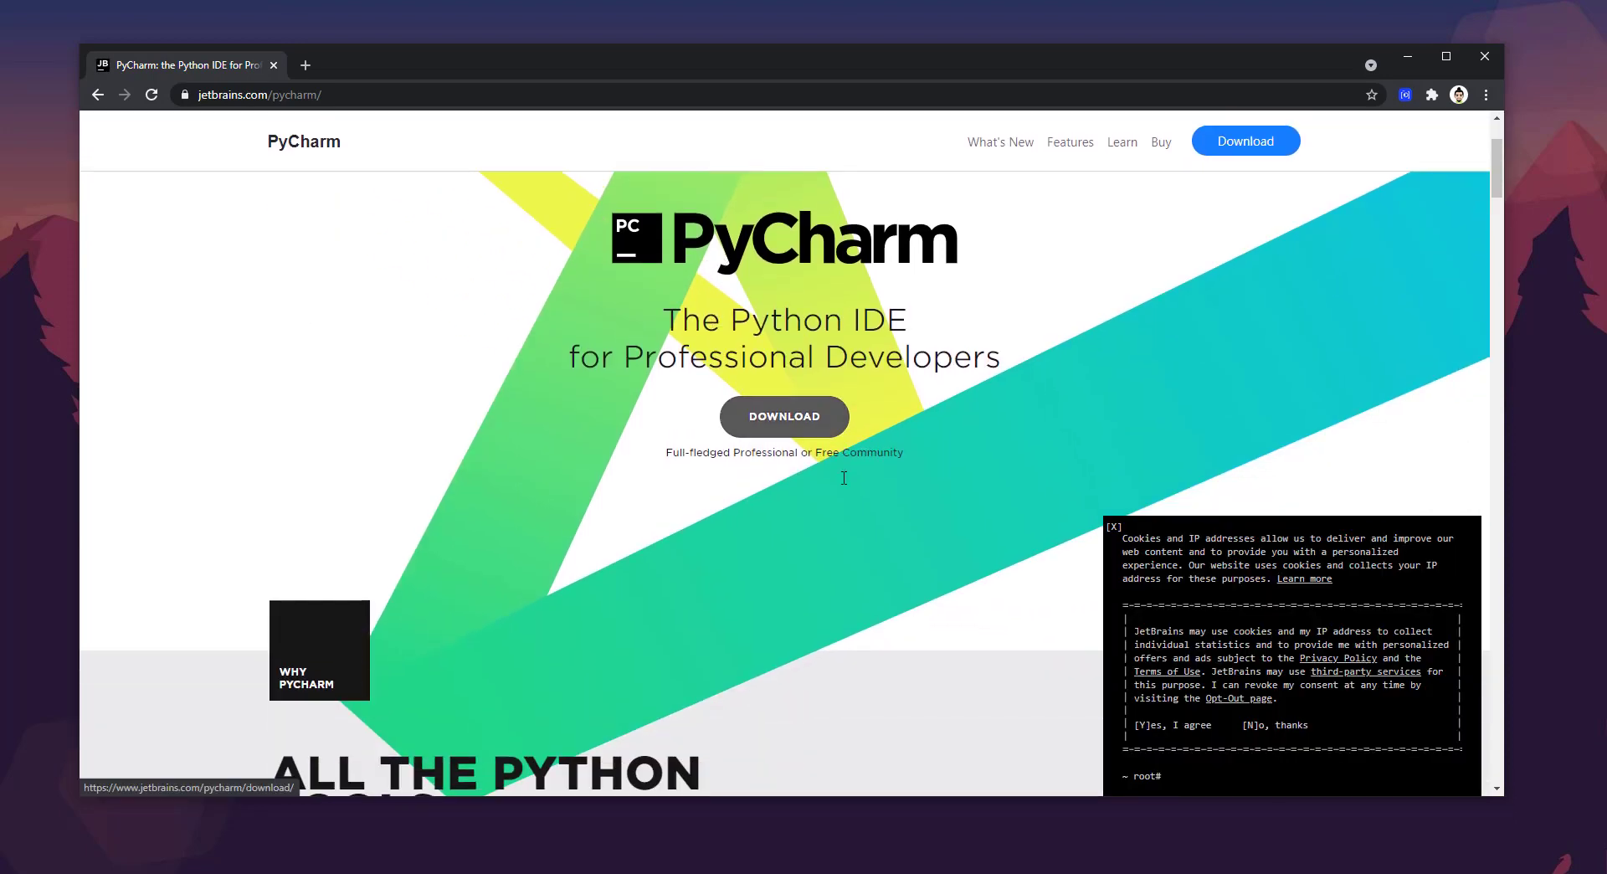
left_click(804, 431)
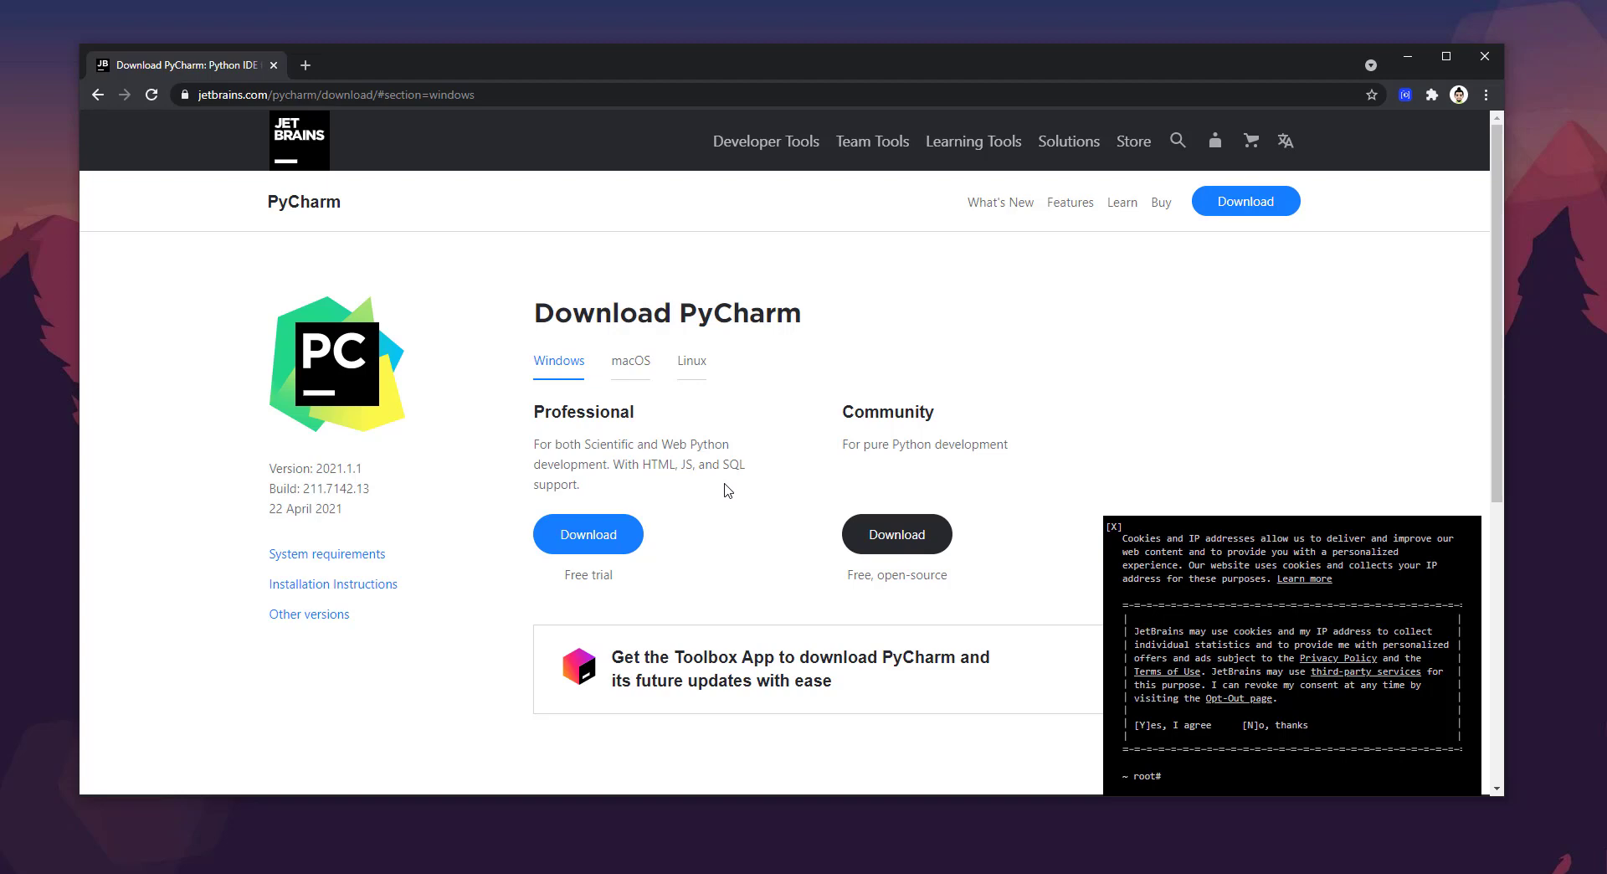
left_click(624, 544)
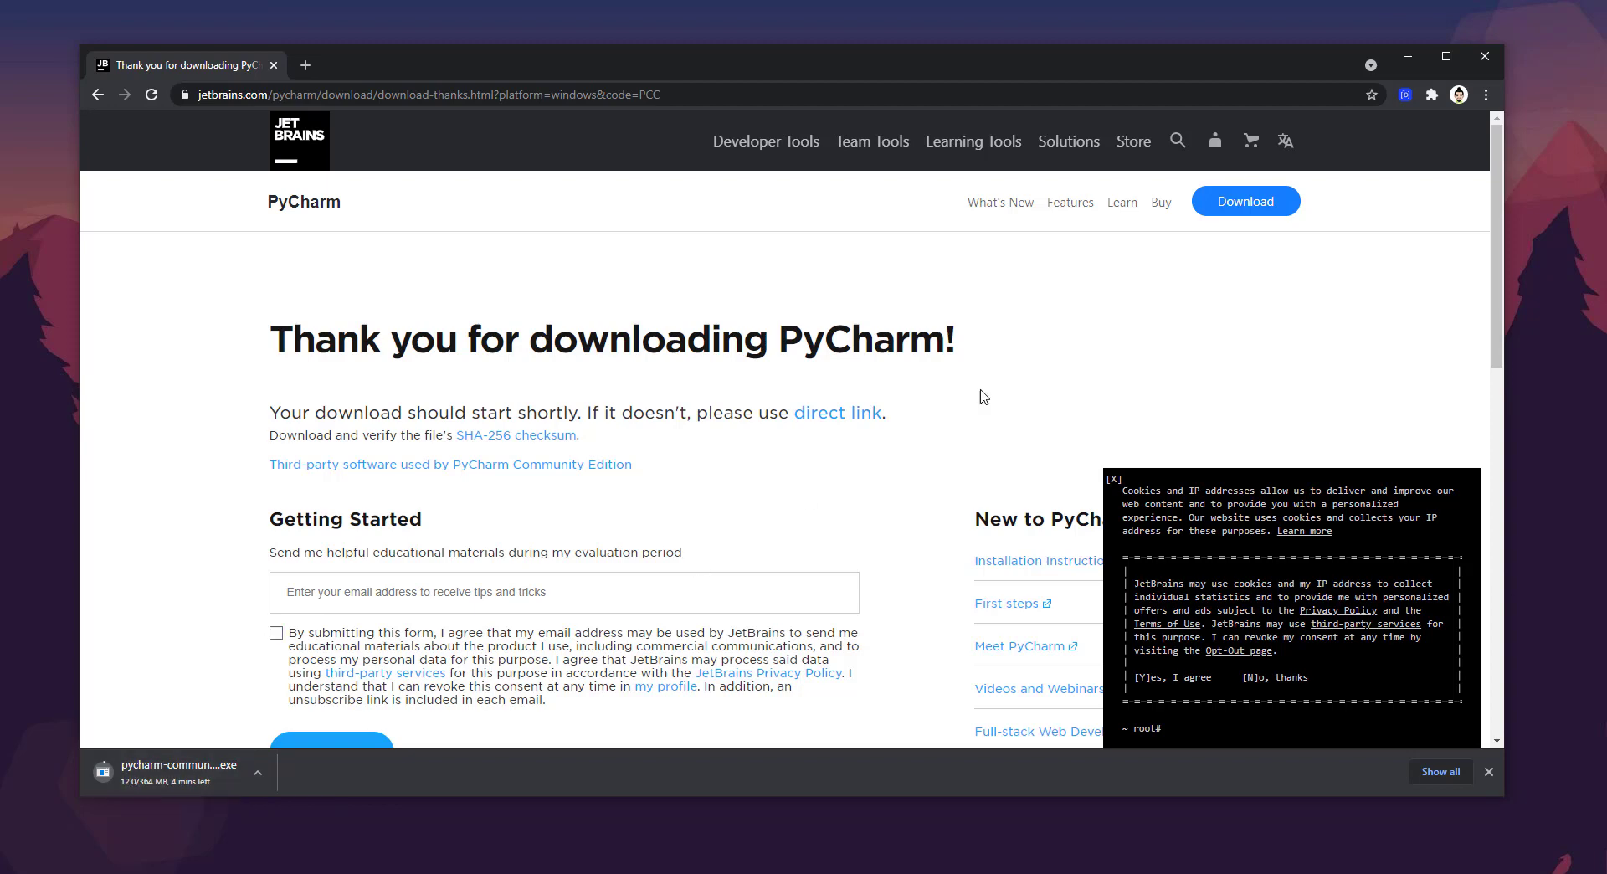
Step: Return to the PyCharm download page, view the macOS download options, and switch back to Windows
left_click(97, 95)
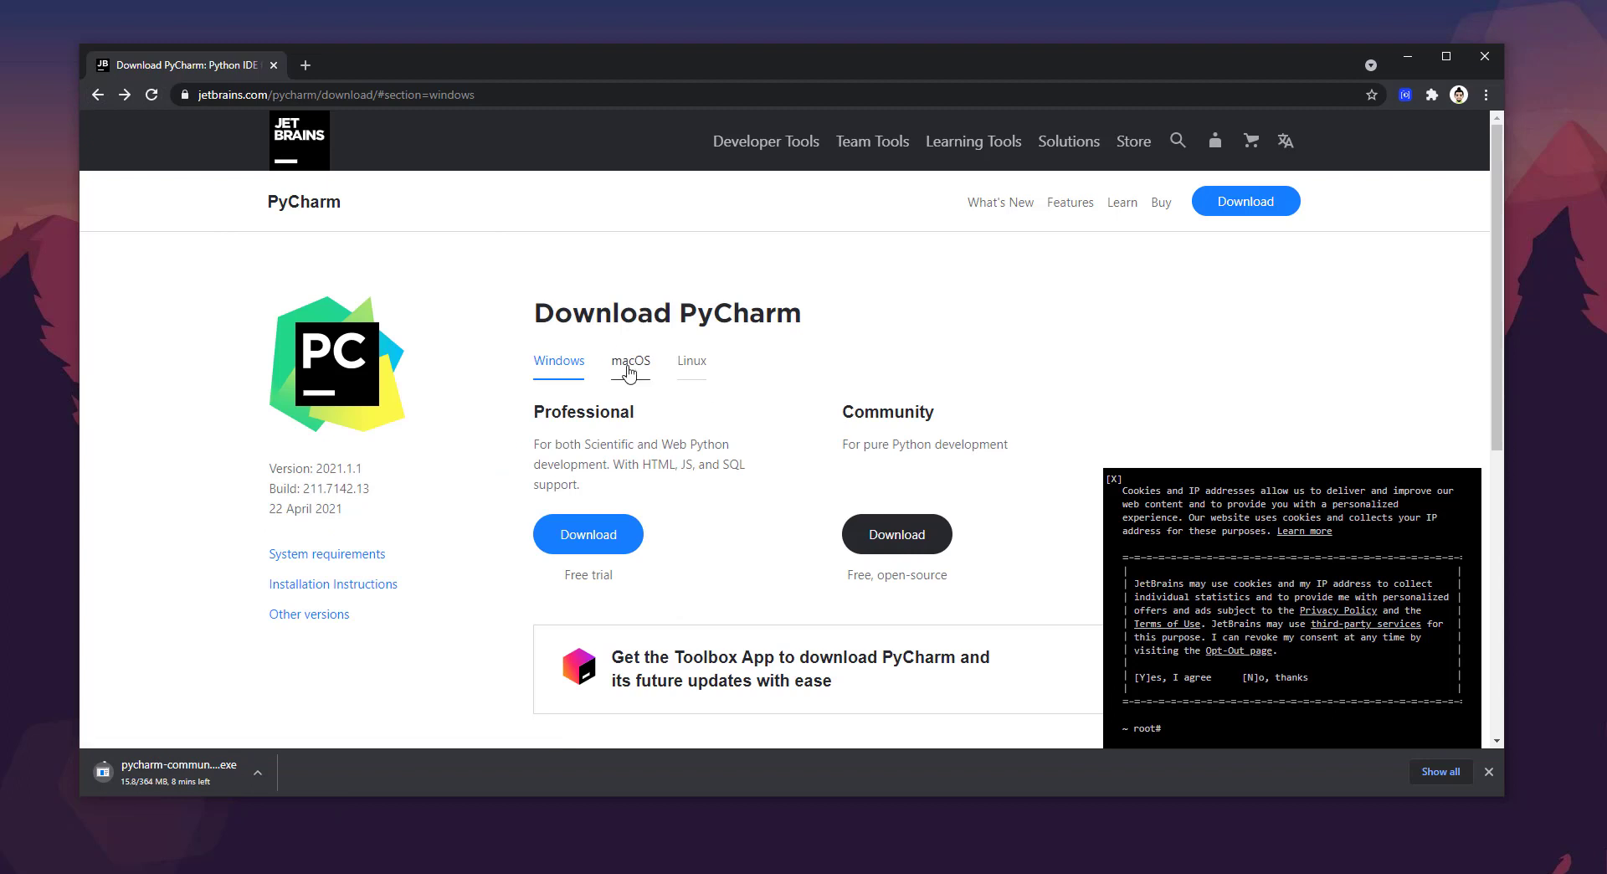
left_click(629, 361)
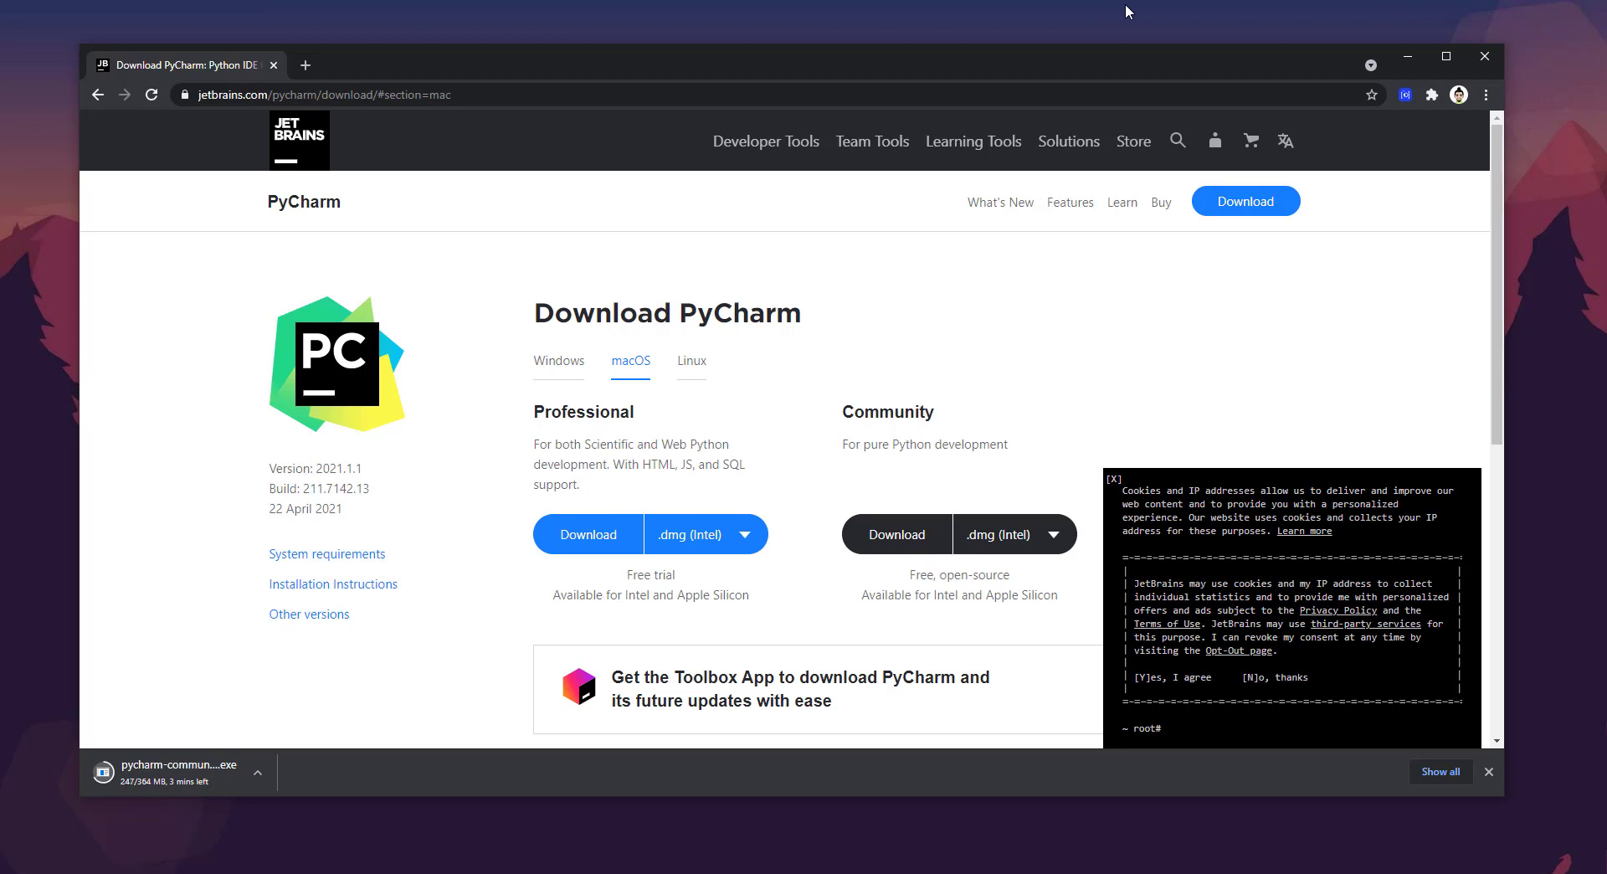
left_click(559, 362)
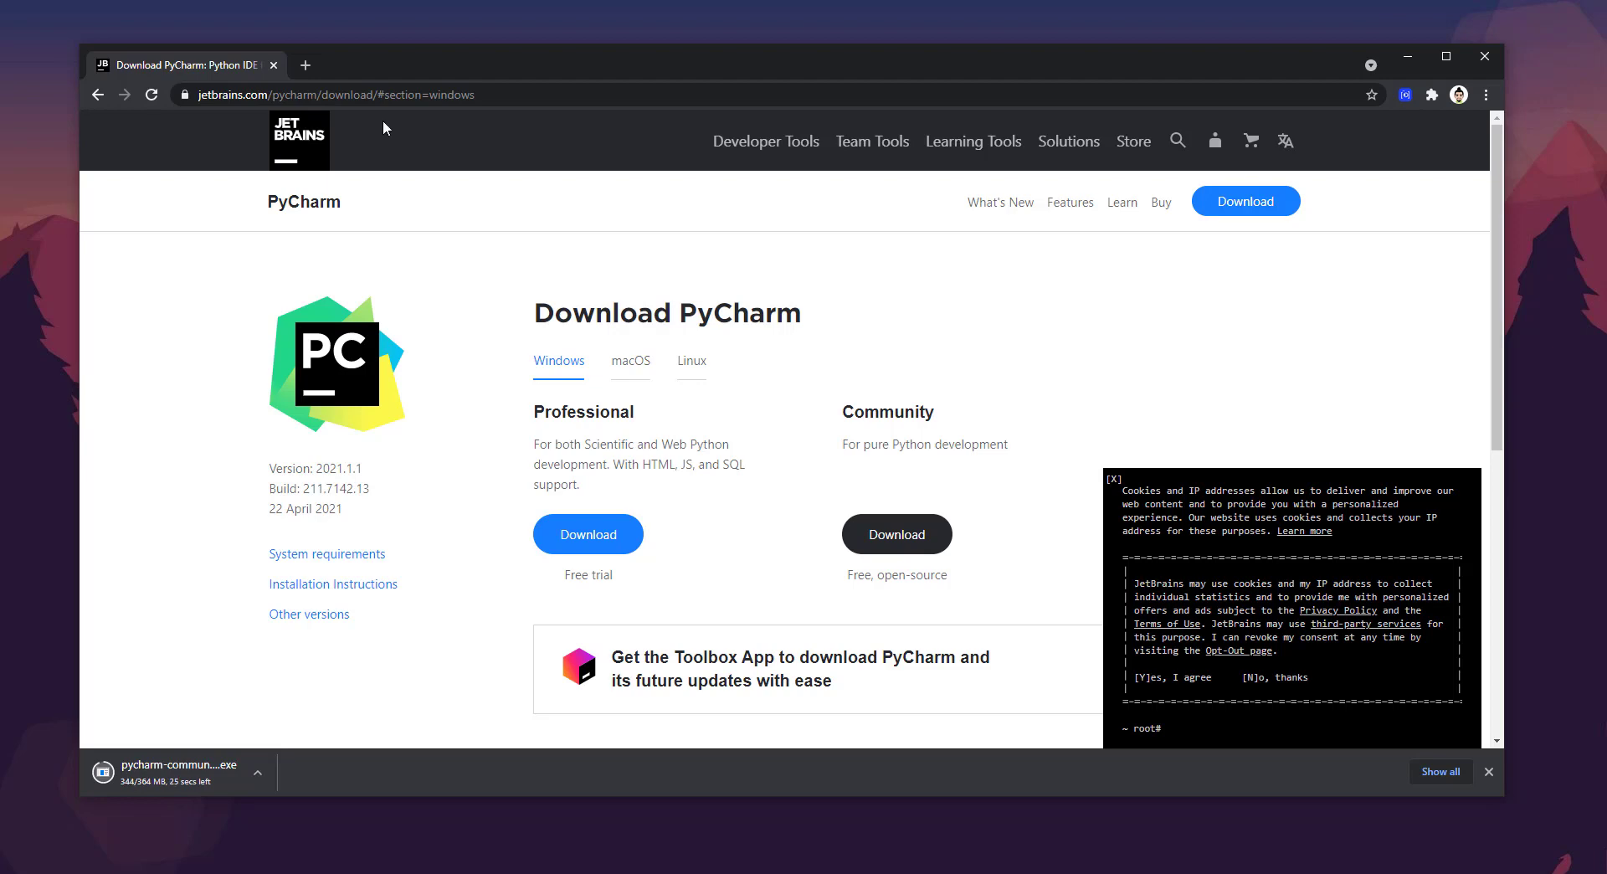
Step: Search for python in a new browser tab and open the official Python.org site
left_click(305, 64)
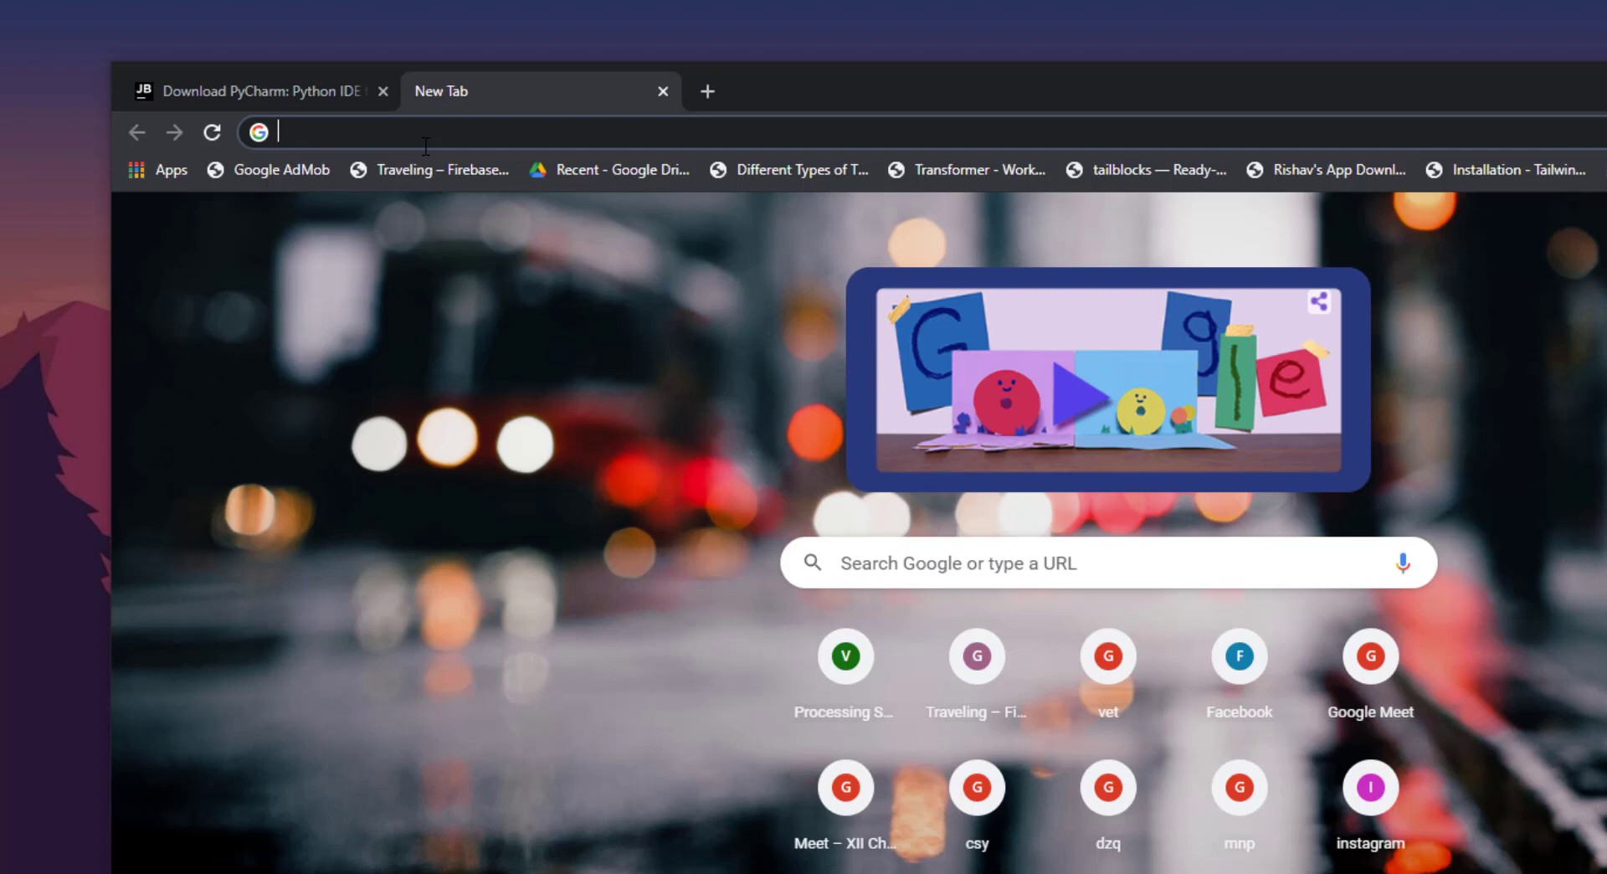
type("python")
key("Return")
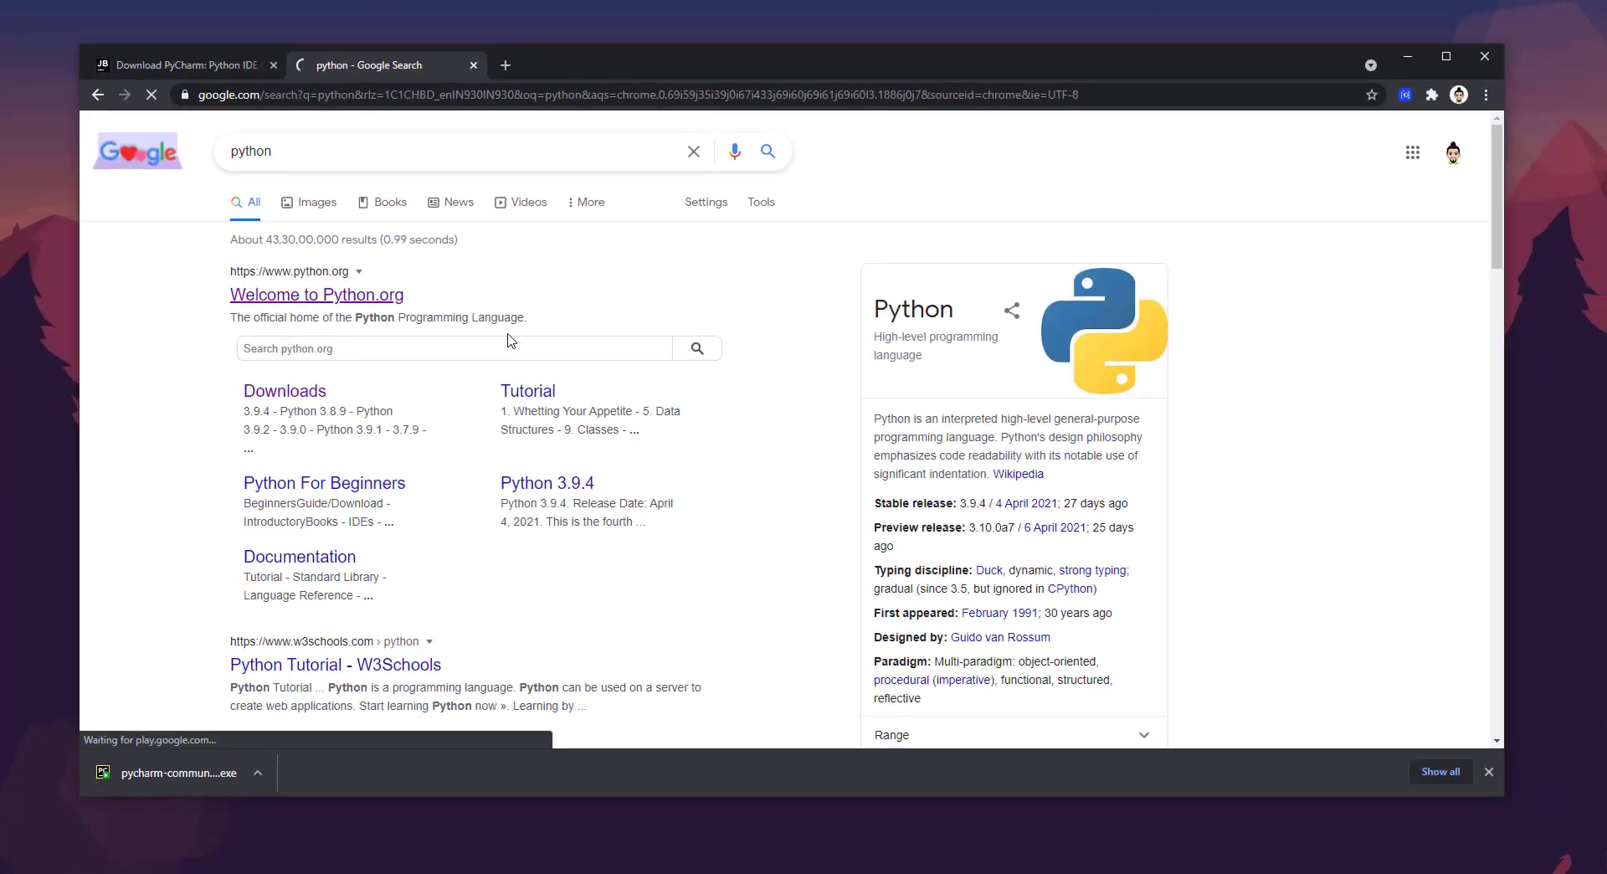
left_click(455, 418)
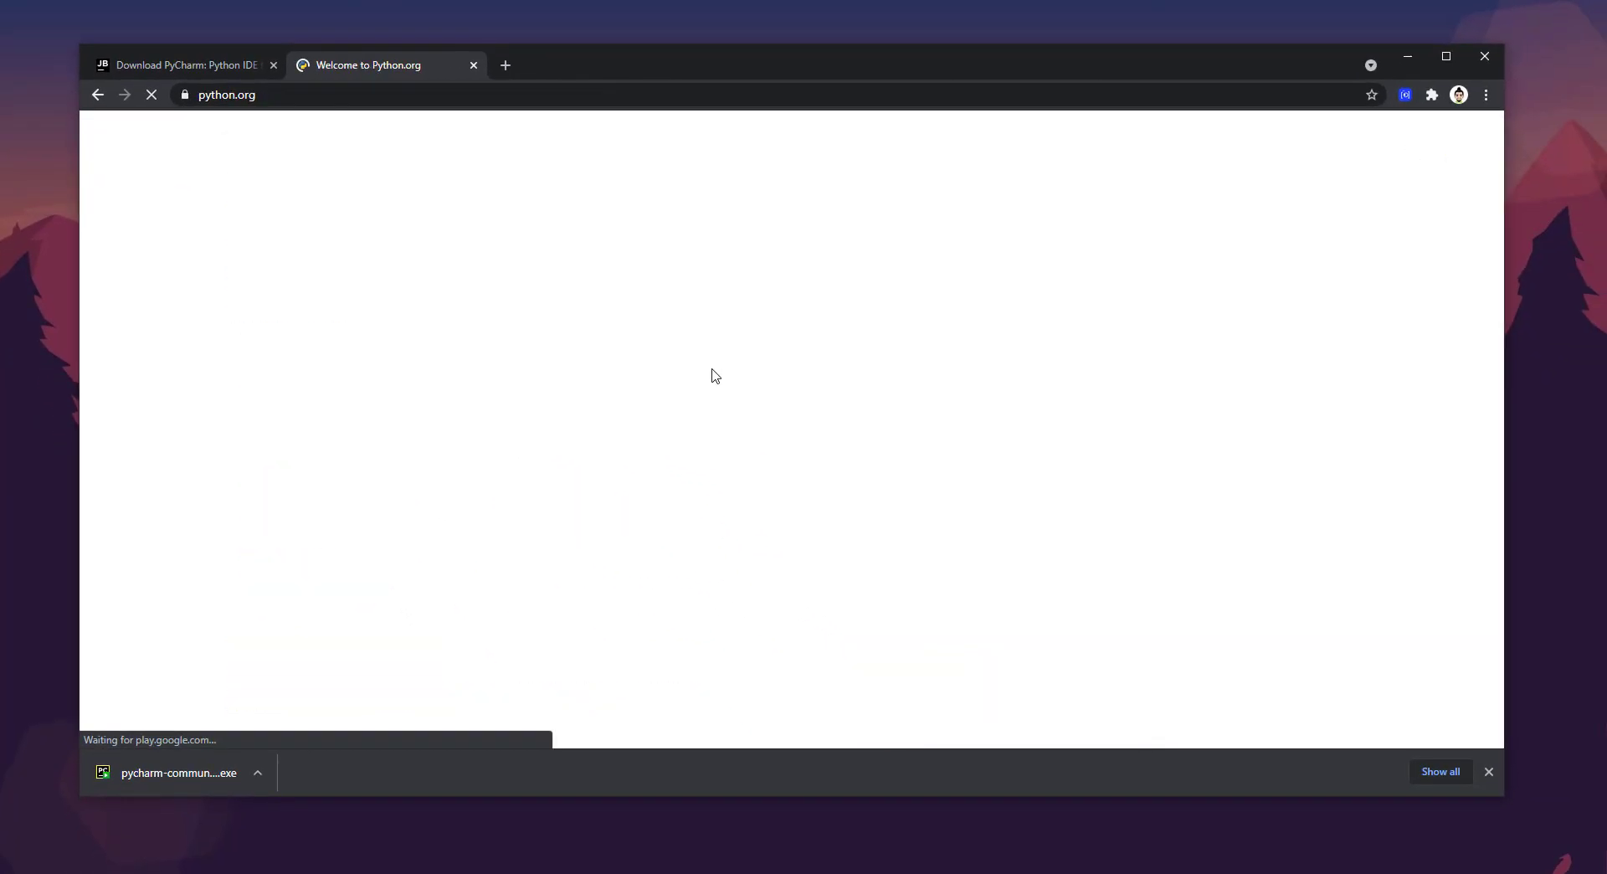
Step: Get the Python 3.9.5 Windows installer from the Python.org downloads page and start it
scroll(692, 359, "down", 3)
scroll(691, 359, "up", 3)
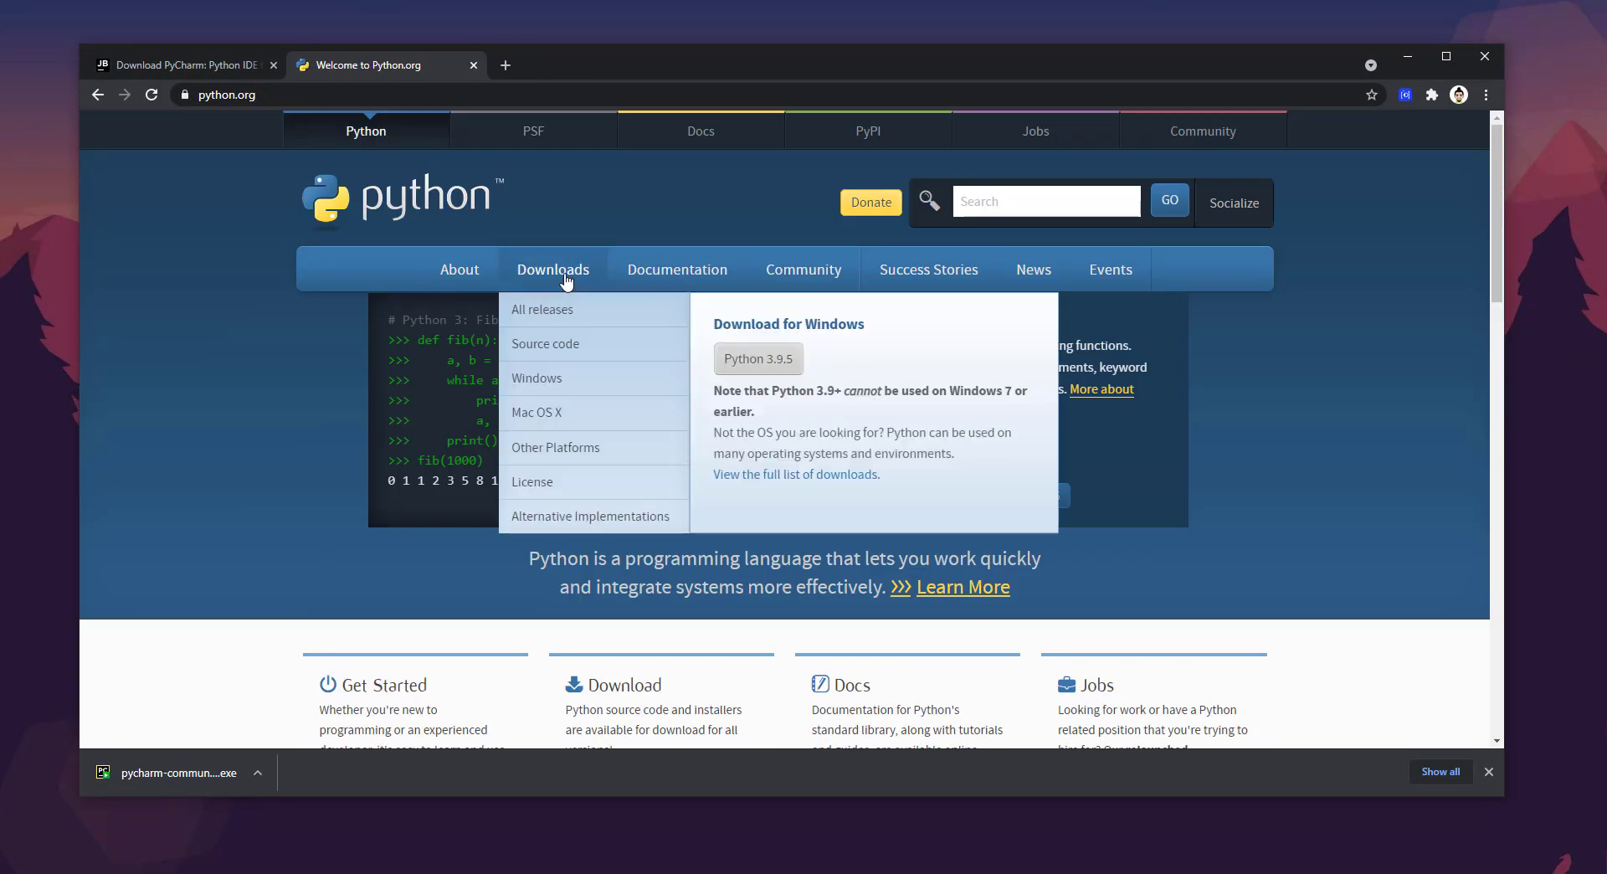
left_click(566, 281)
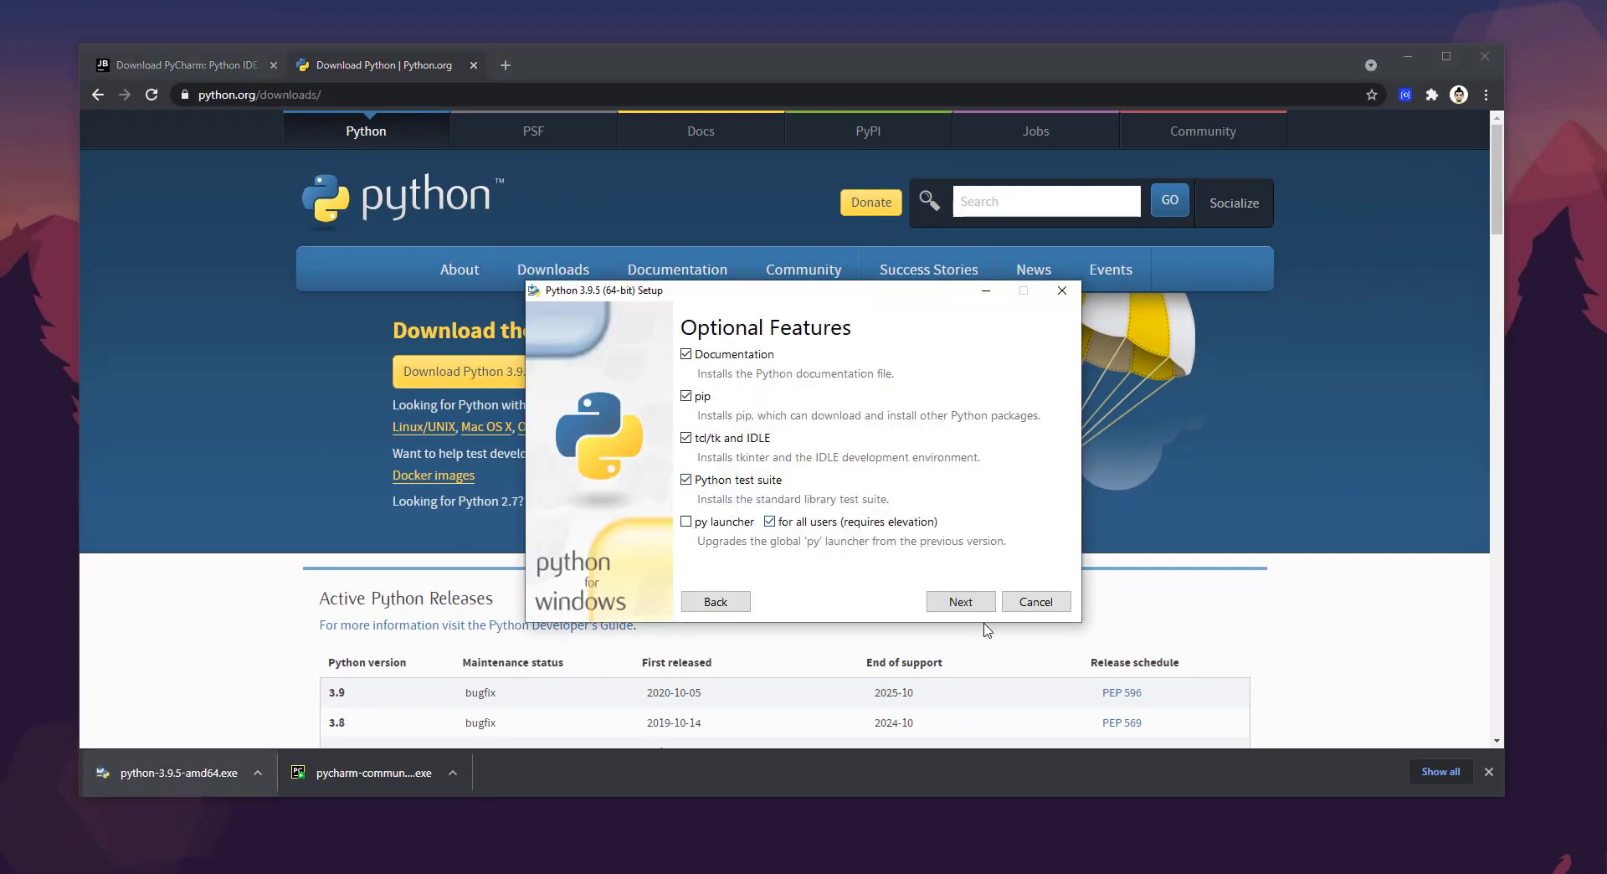
Step: Return to the first setup page, run Upgrade Now for Python 3.9.5, minimize the browser, and close the completed setup
left_click(716, 601)
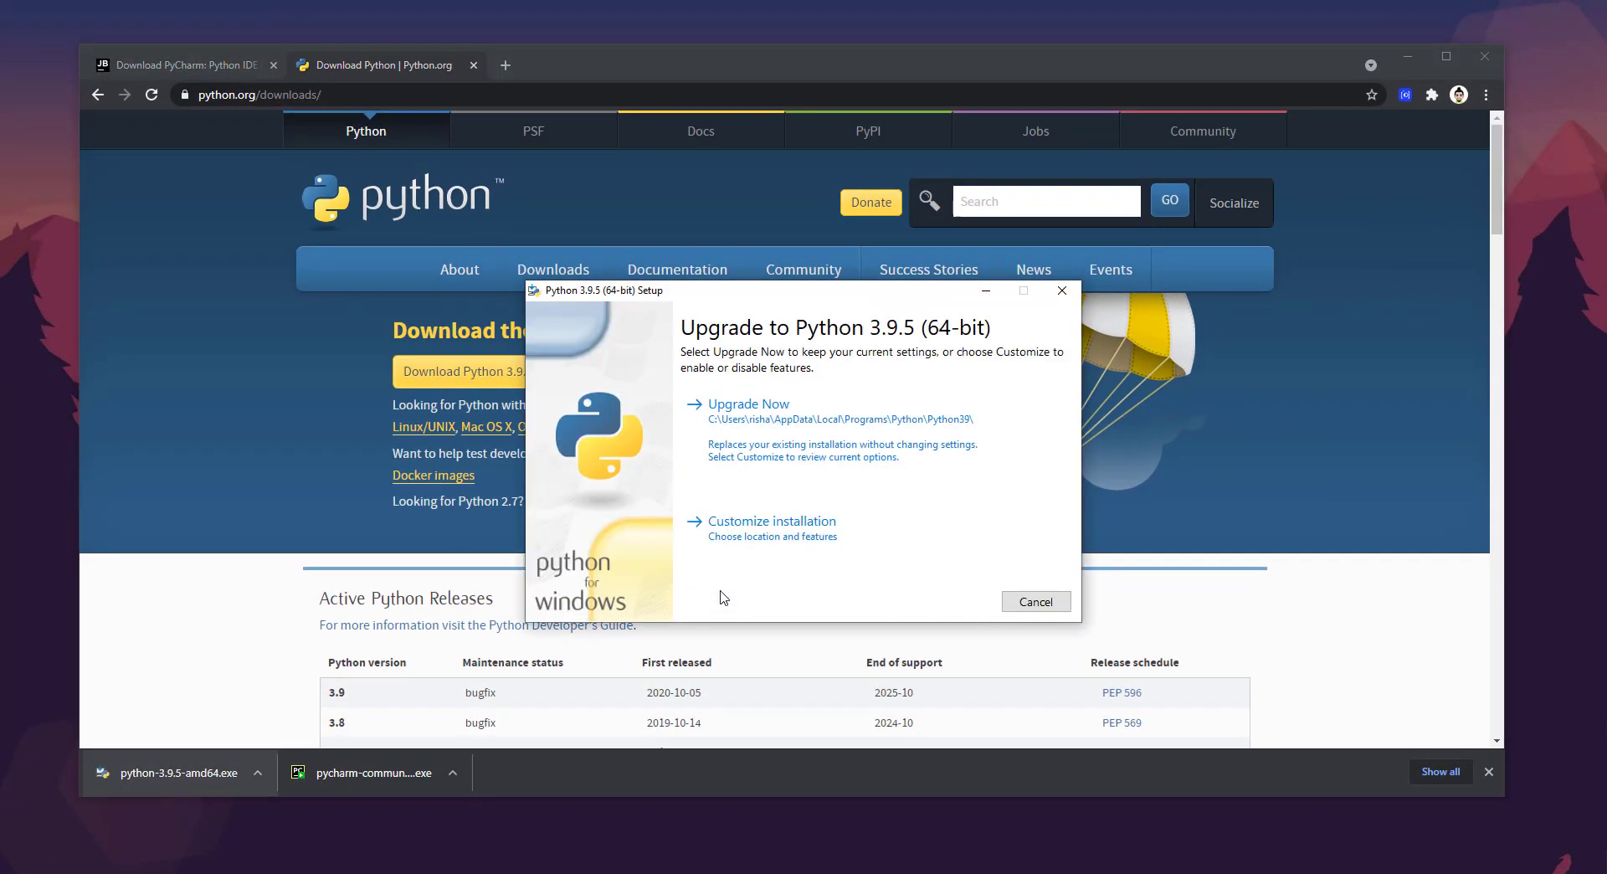
left_click(820, 432)
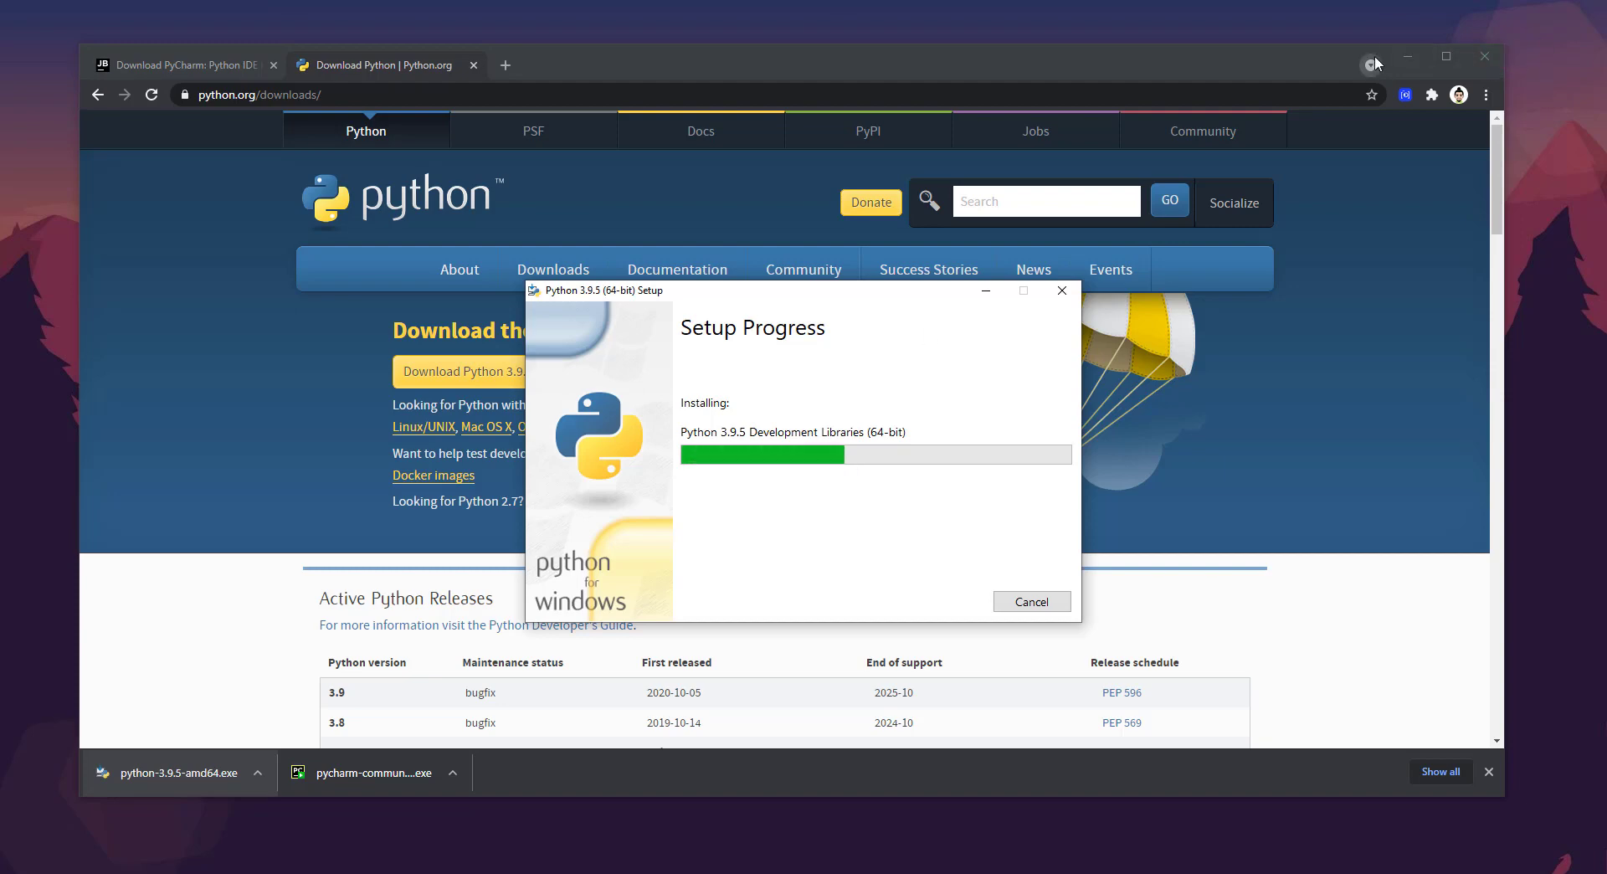
left_click(1407, 56)
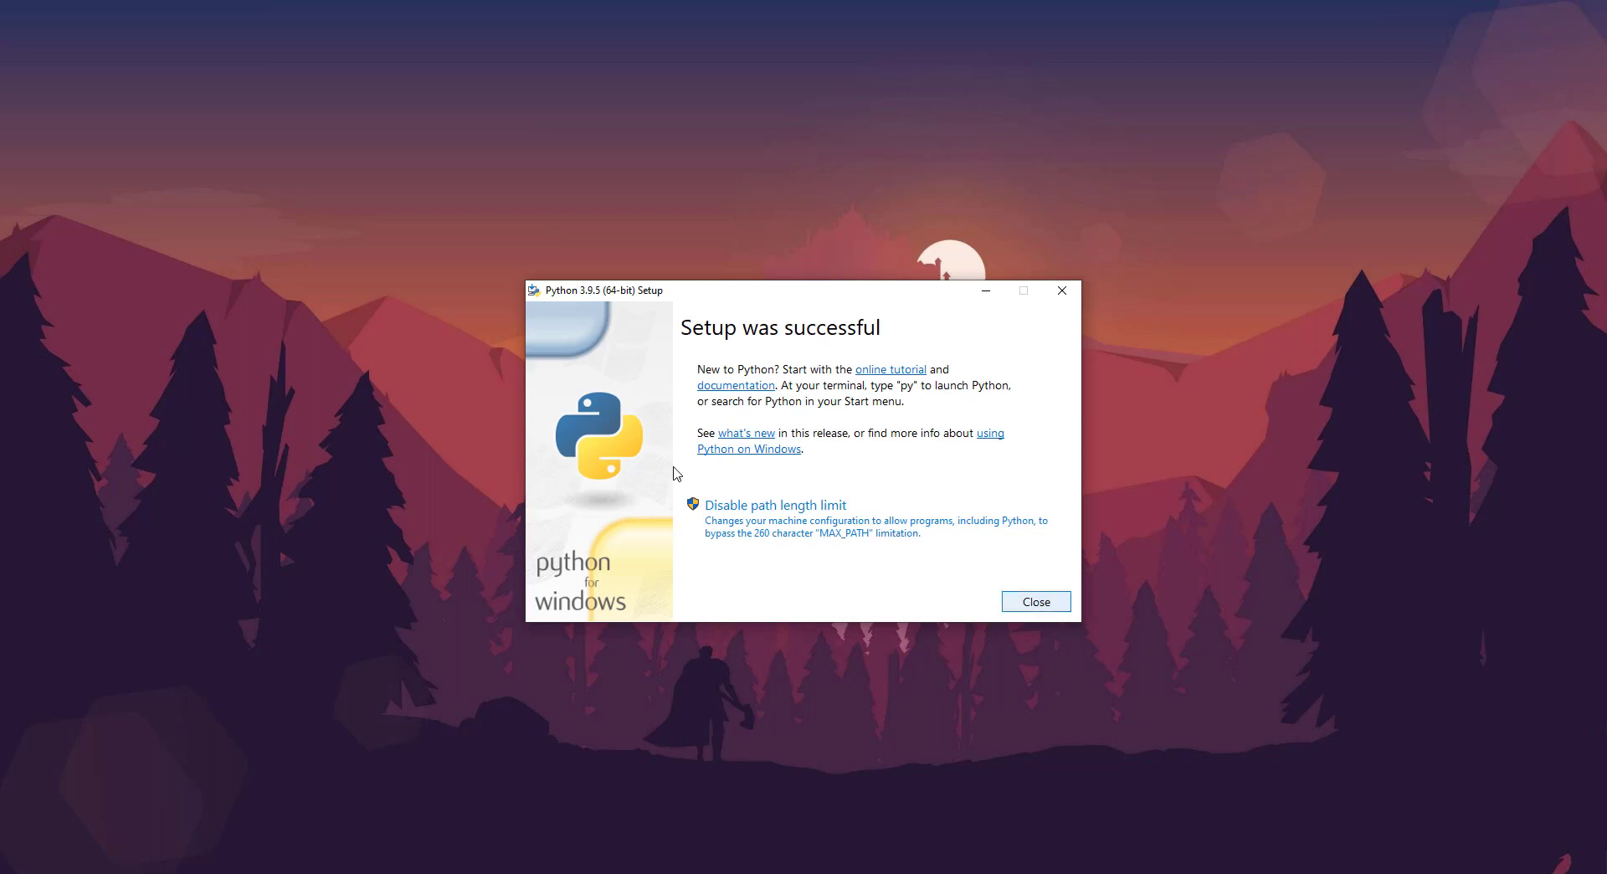
left_click(1038, 601)
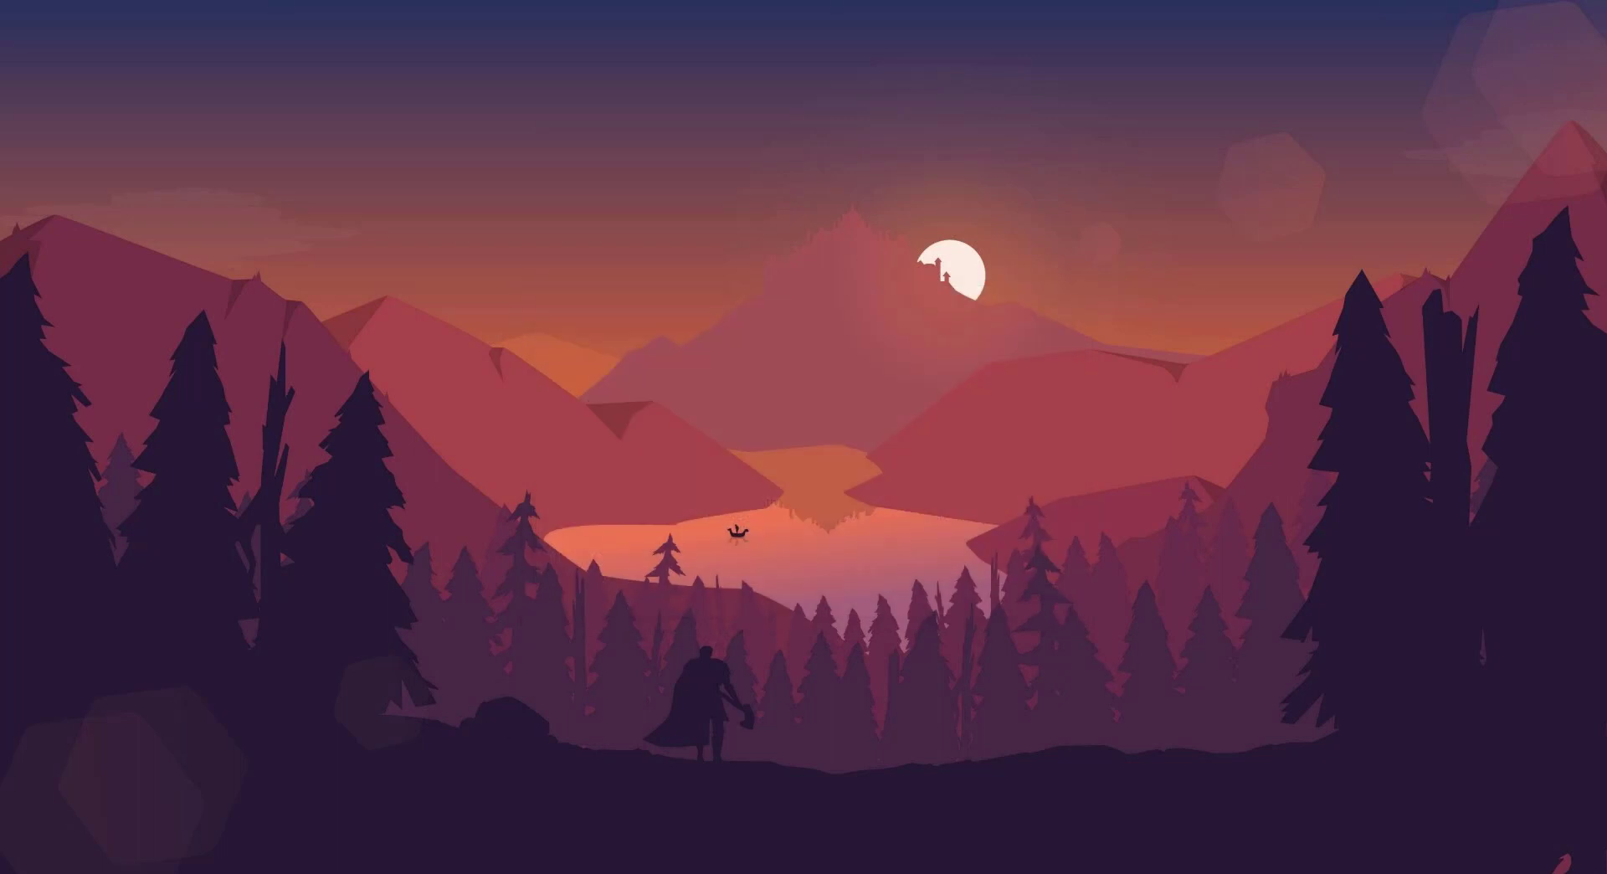
Step: Find Command Prompt through Windows search and open it as administrator
left_click(184, 872)
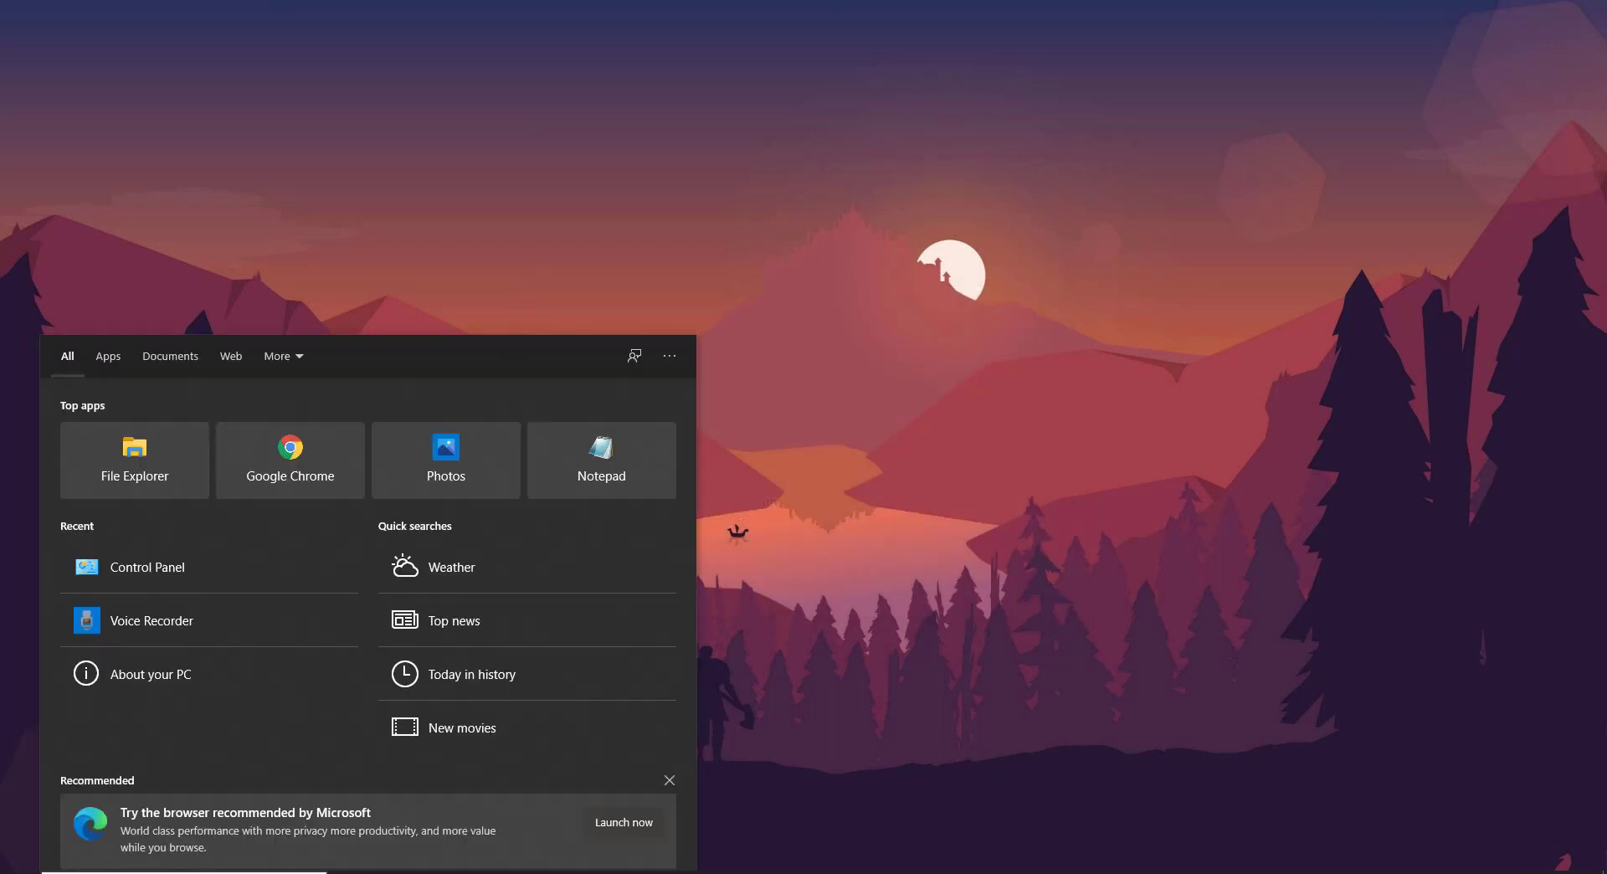
type("comand")
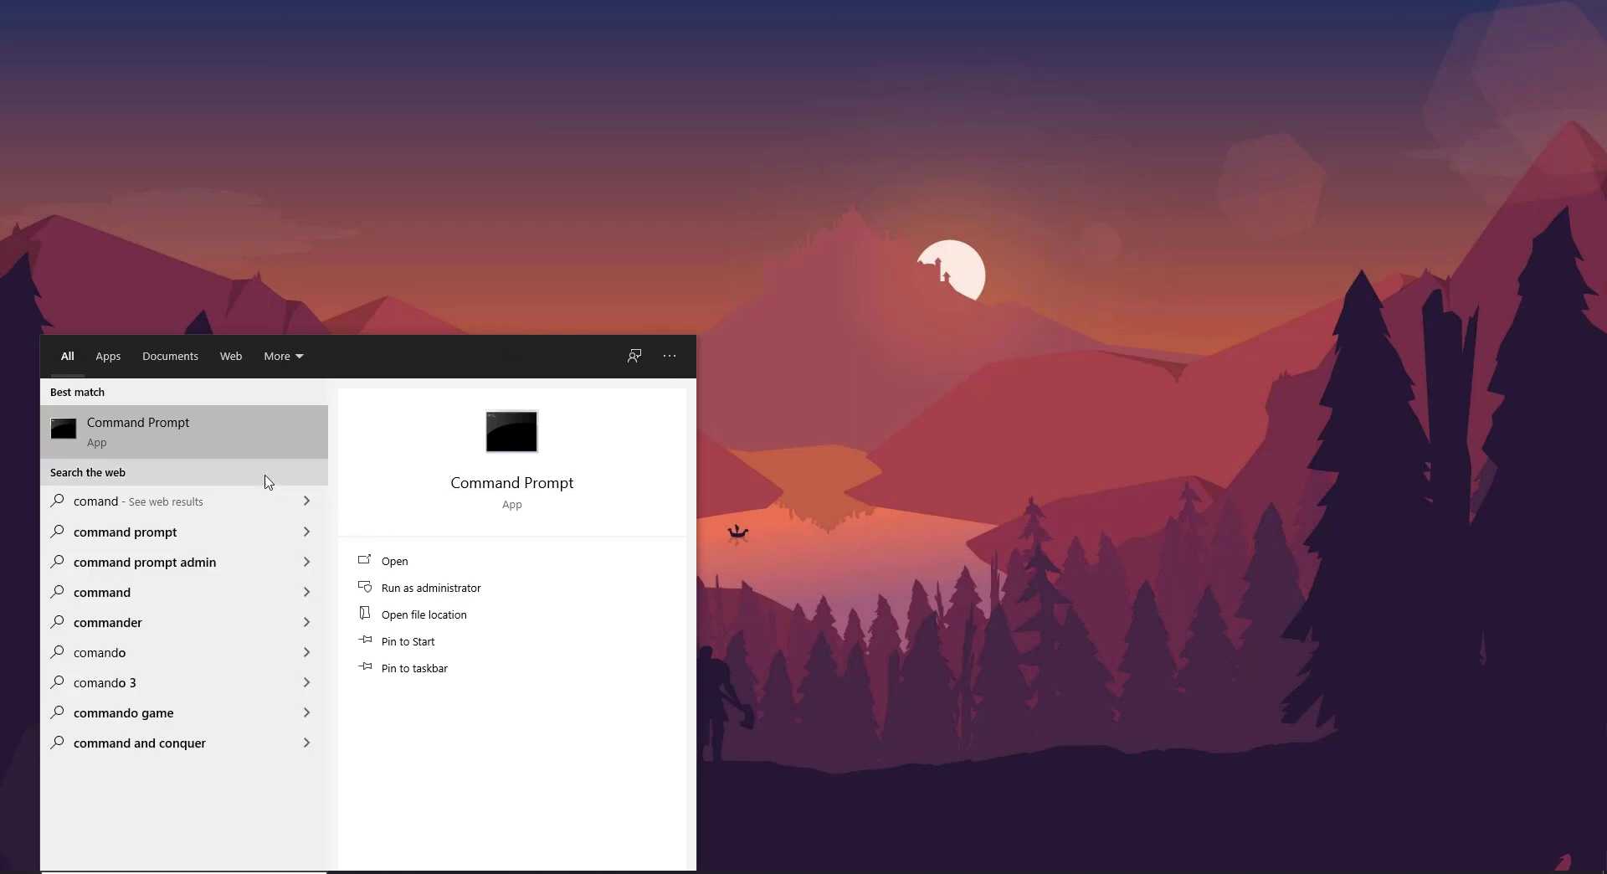
right_click(171, 430)
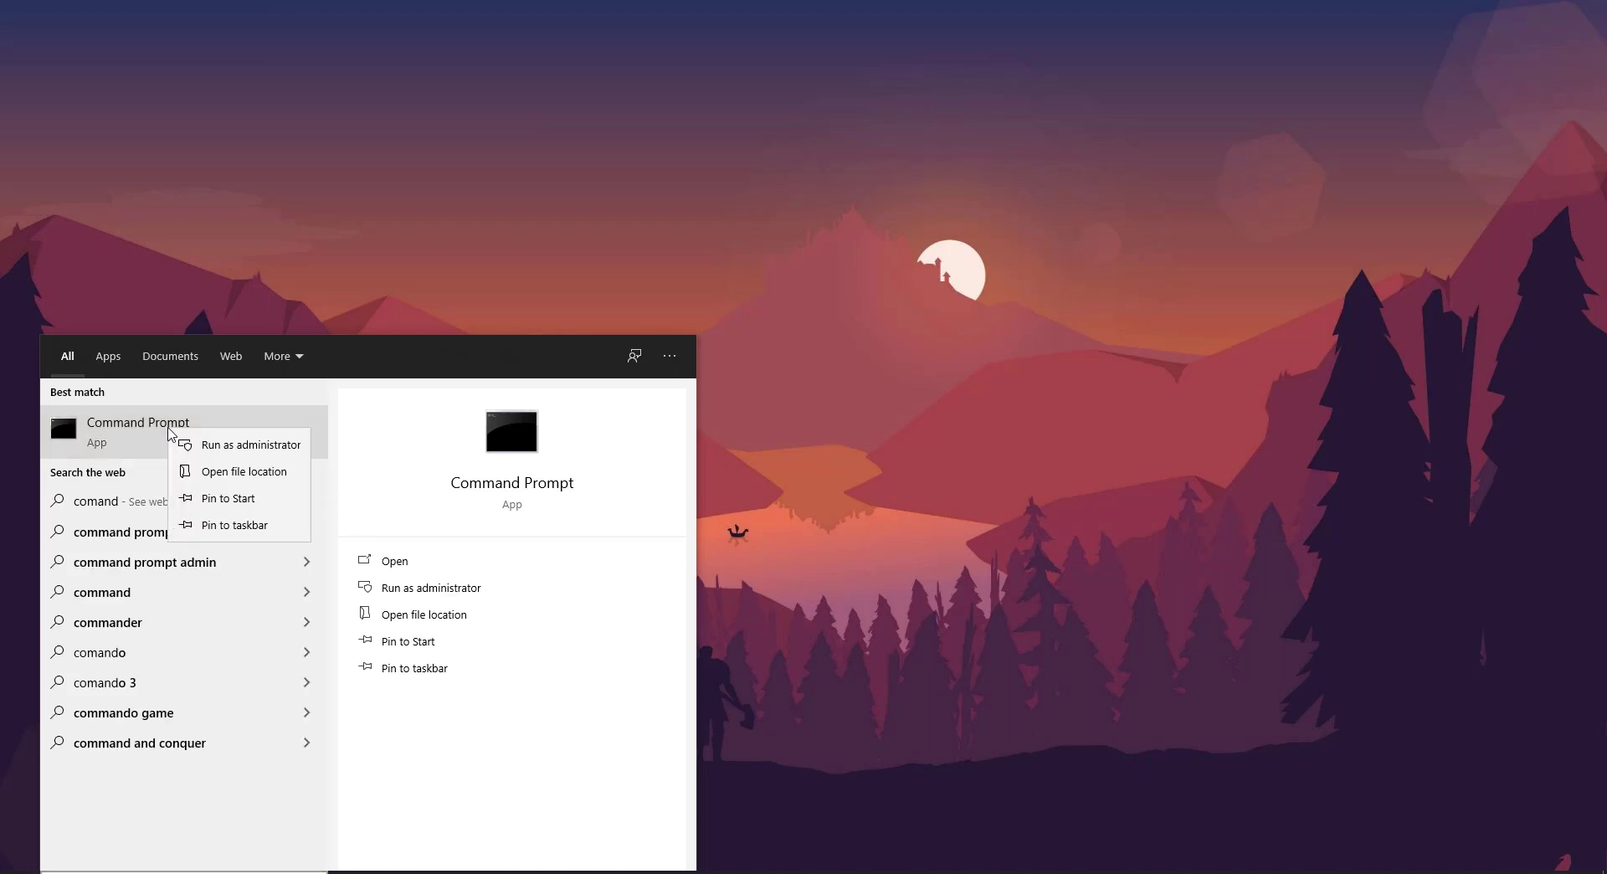
key("Escape")
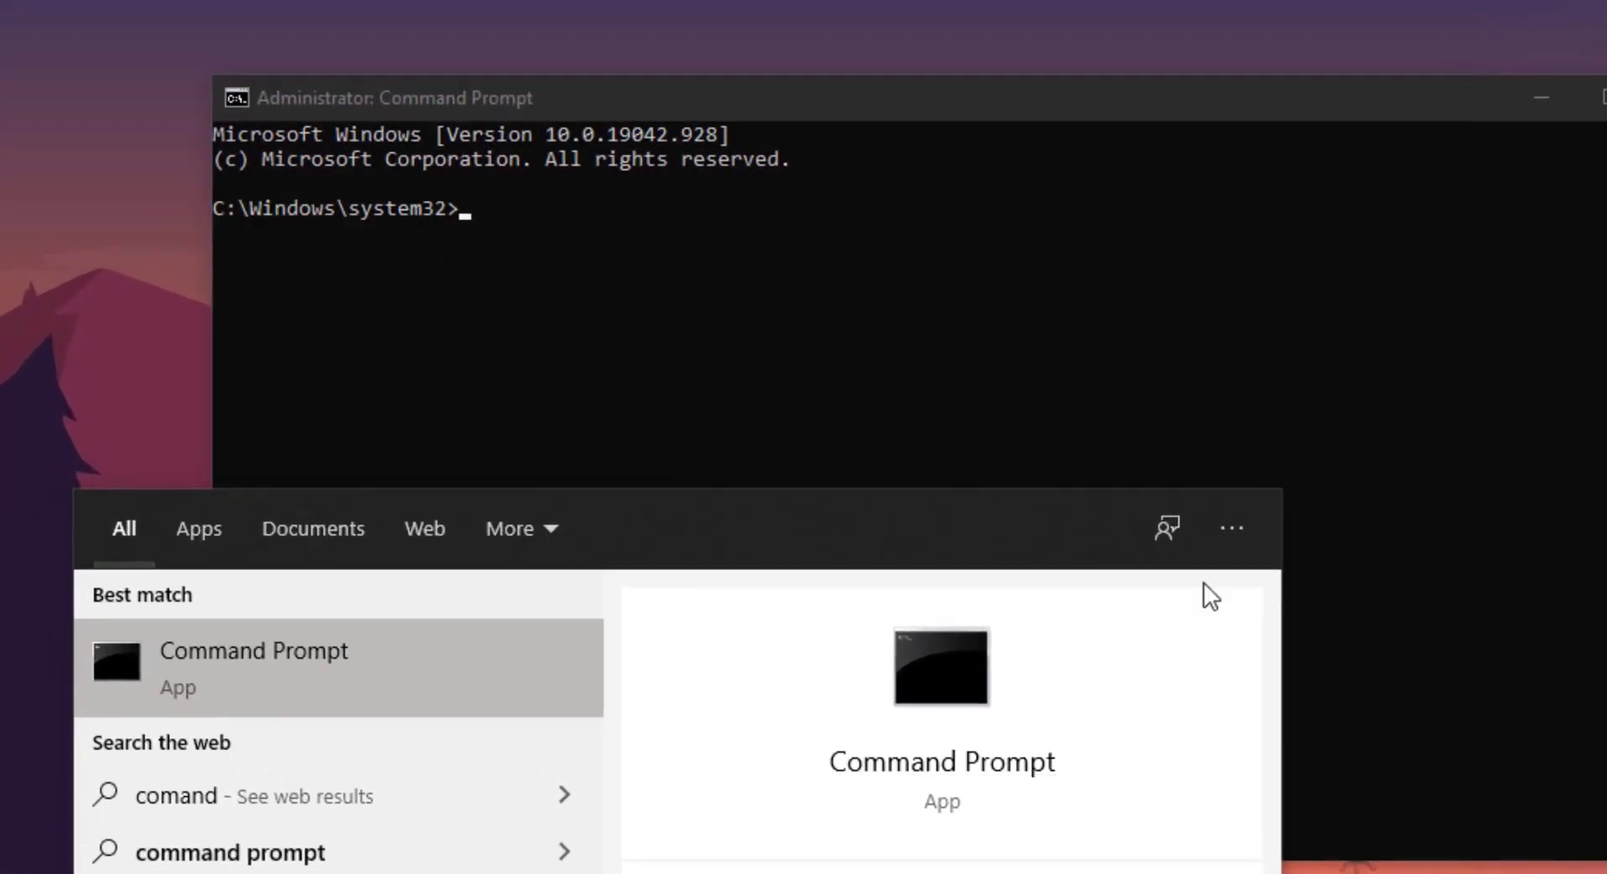
left_click(1022, 373)
left_click(489, 197)
Step: Check the installed Python version with python --version, close Command Prompt, and refresh the desktop
type("python --")
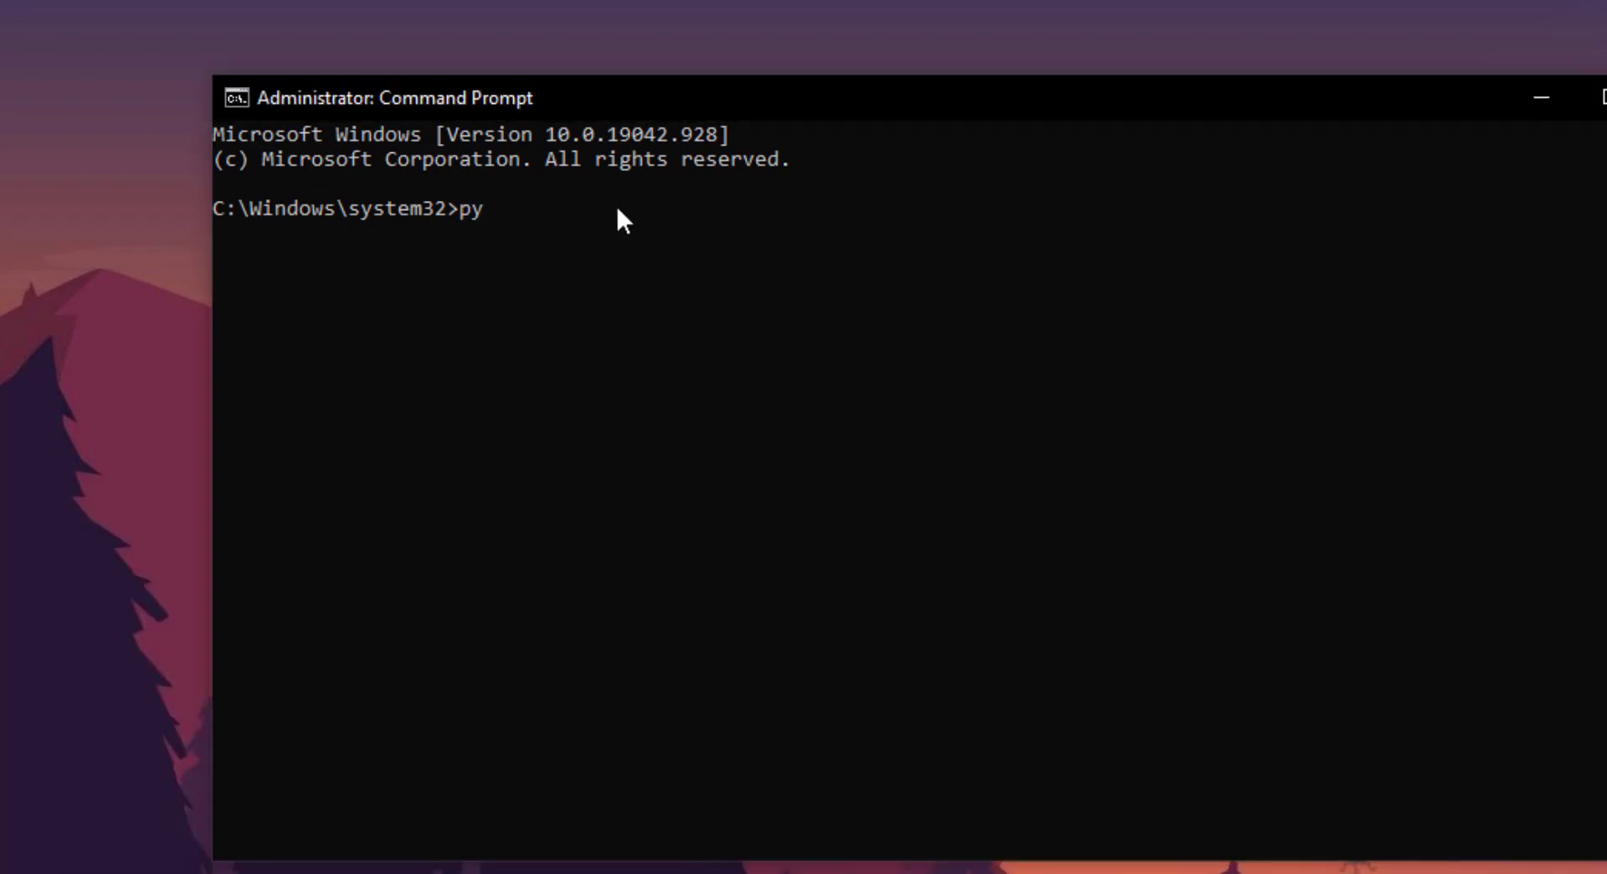
type("version")
key("Return")
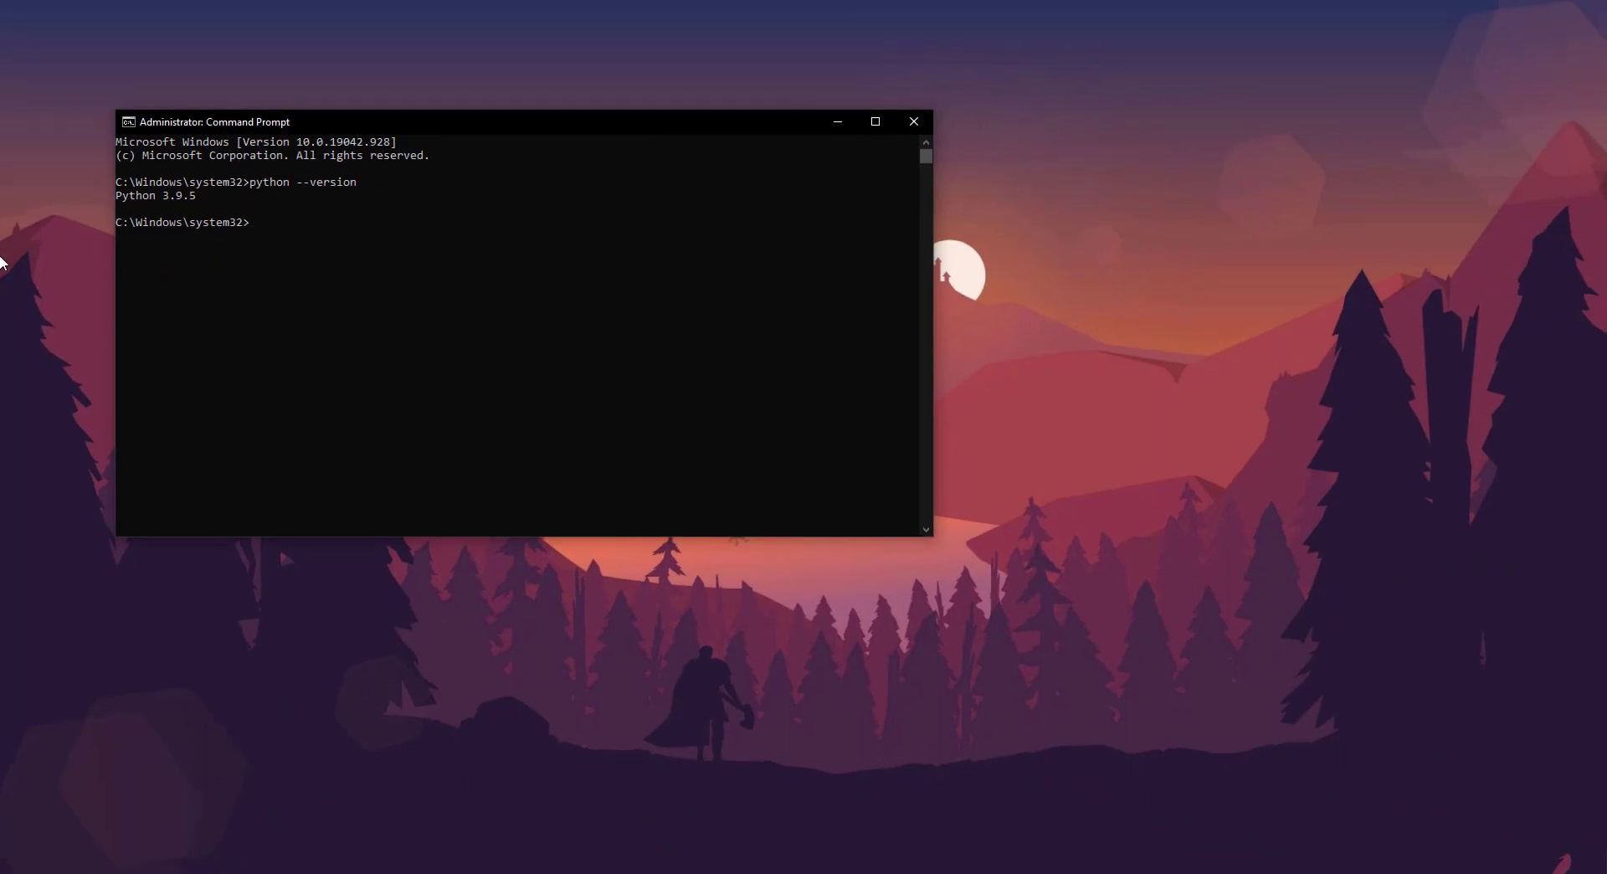
left_click(914, 122)
right_click(860, 157)
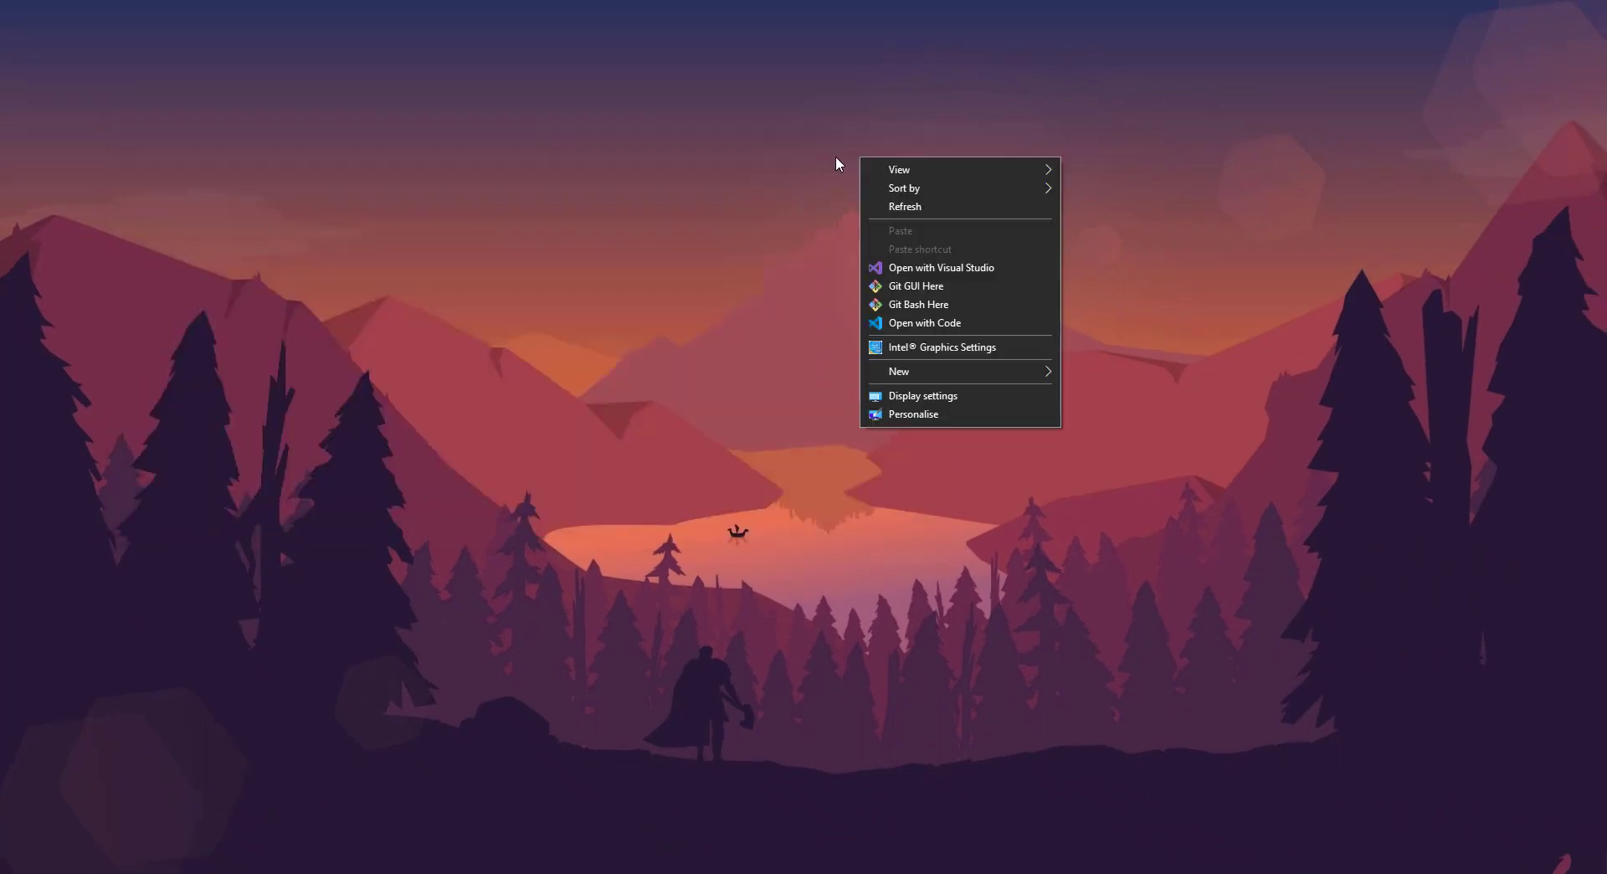
left_click(889, 207)
Step: Launch the downloaded PyCharm Community installer from Chrome, minimize the browser, and continue past the setup welcome page
mouse_move(512, 873)
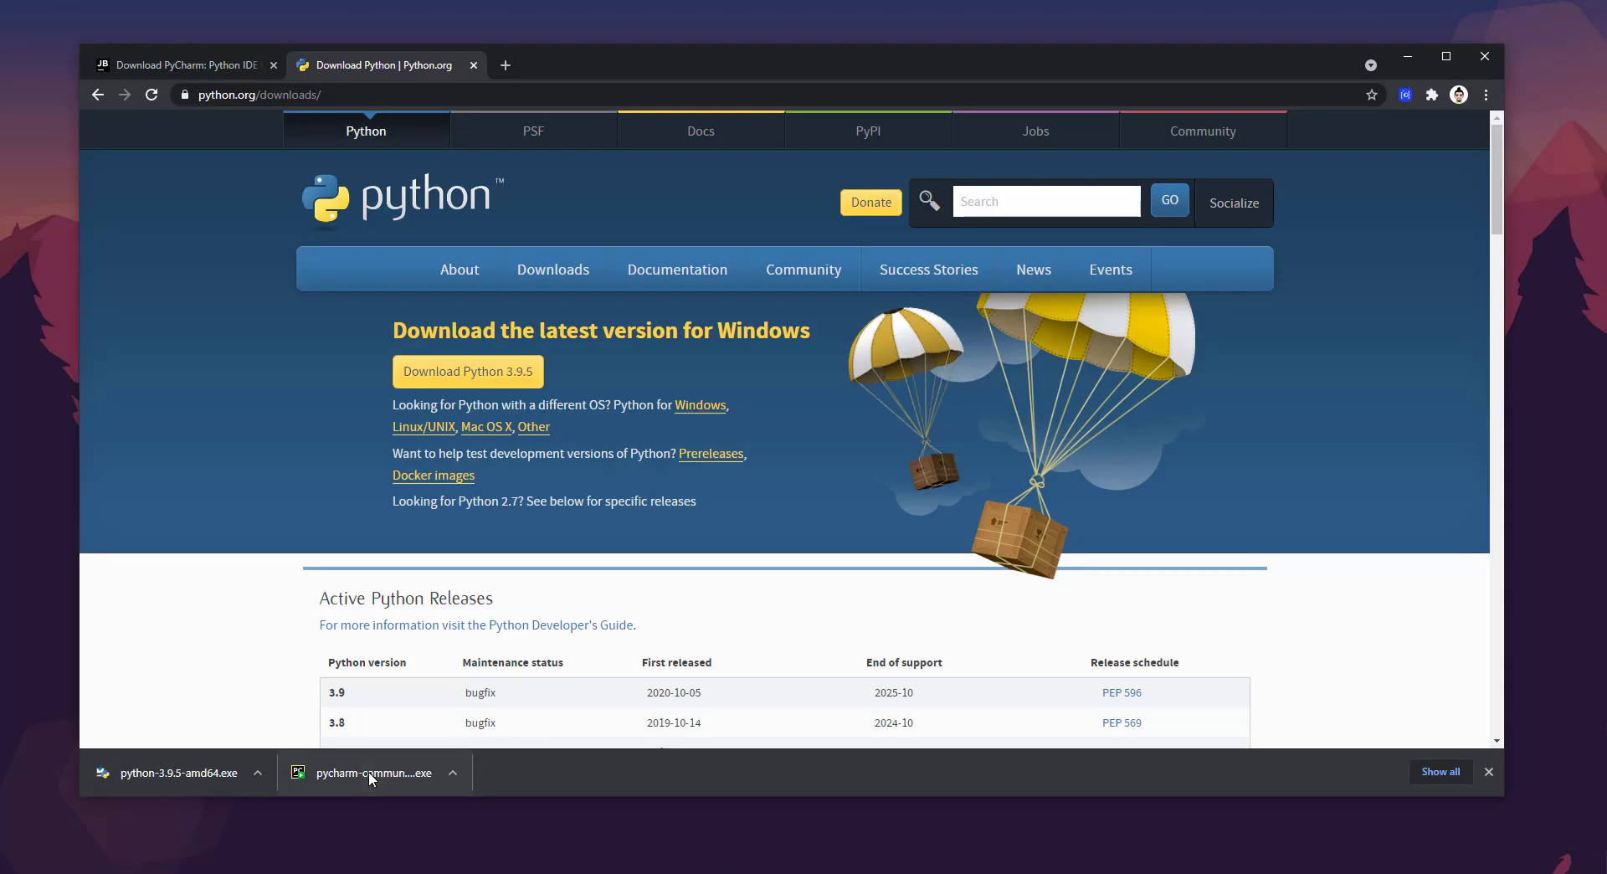
left_click(369, 771)
left_click(1415, 59)
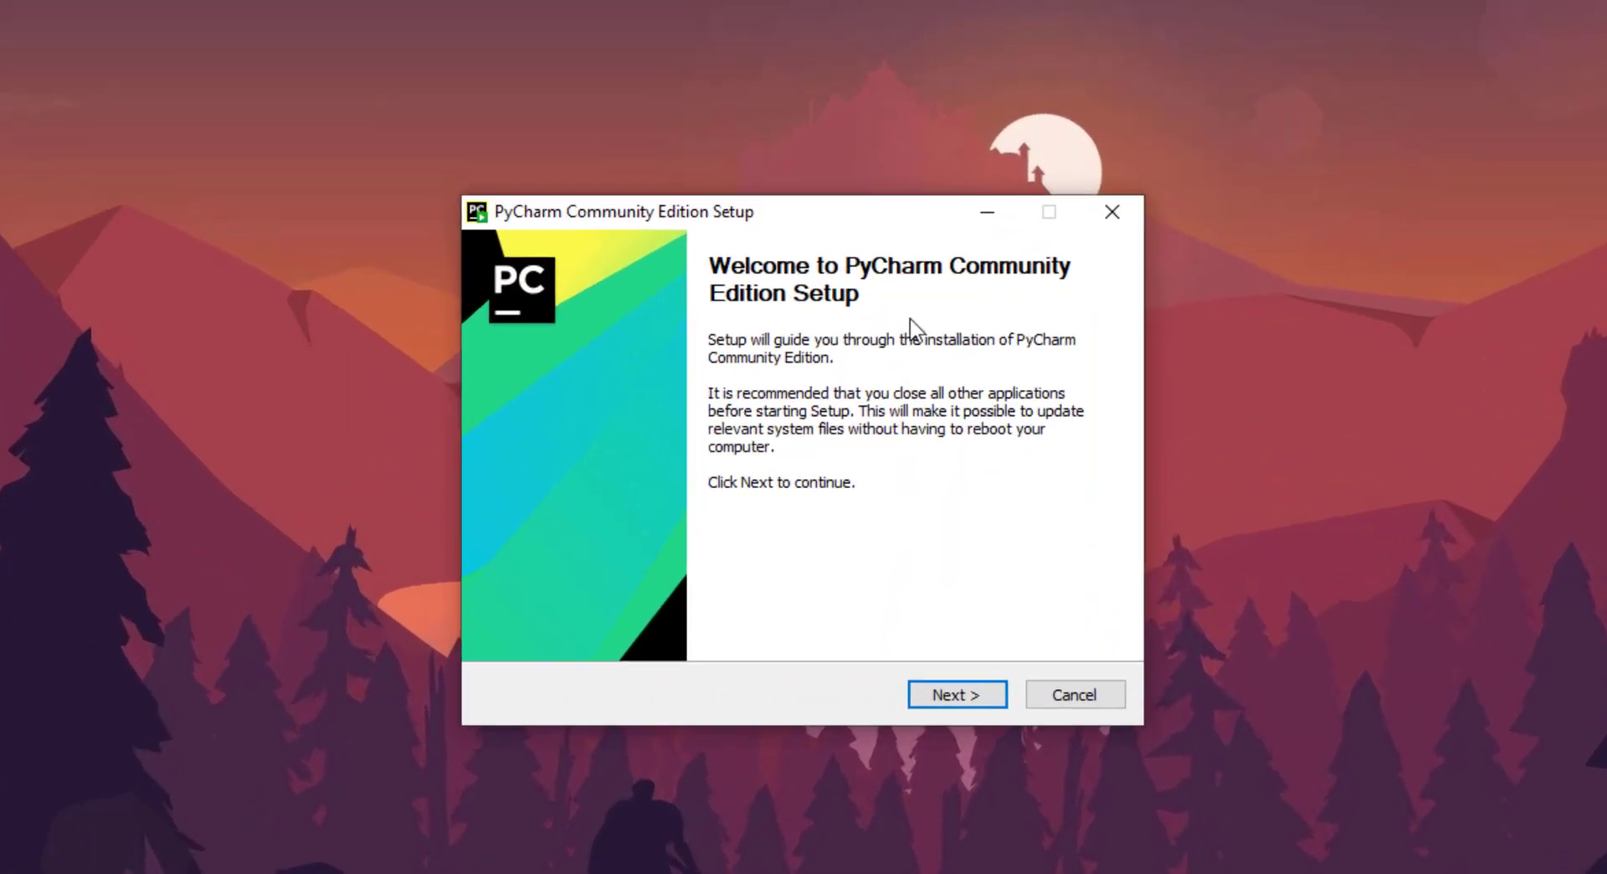
left_click(980, 702)
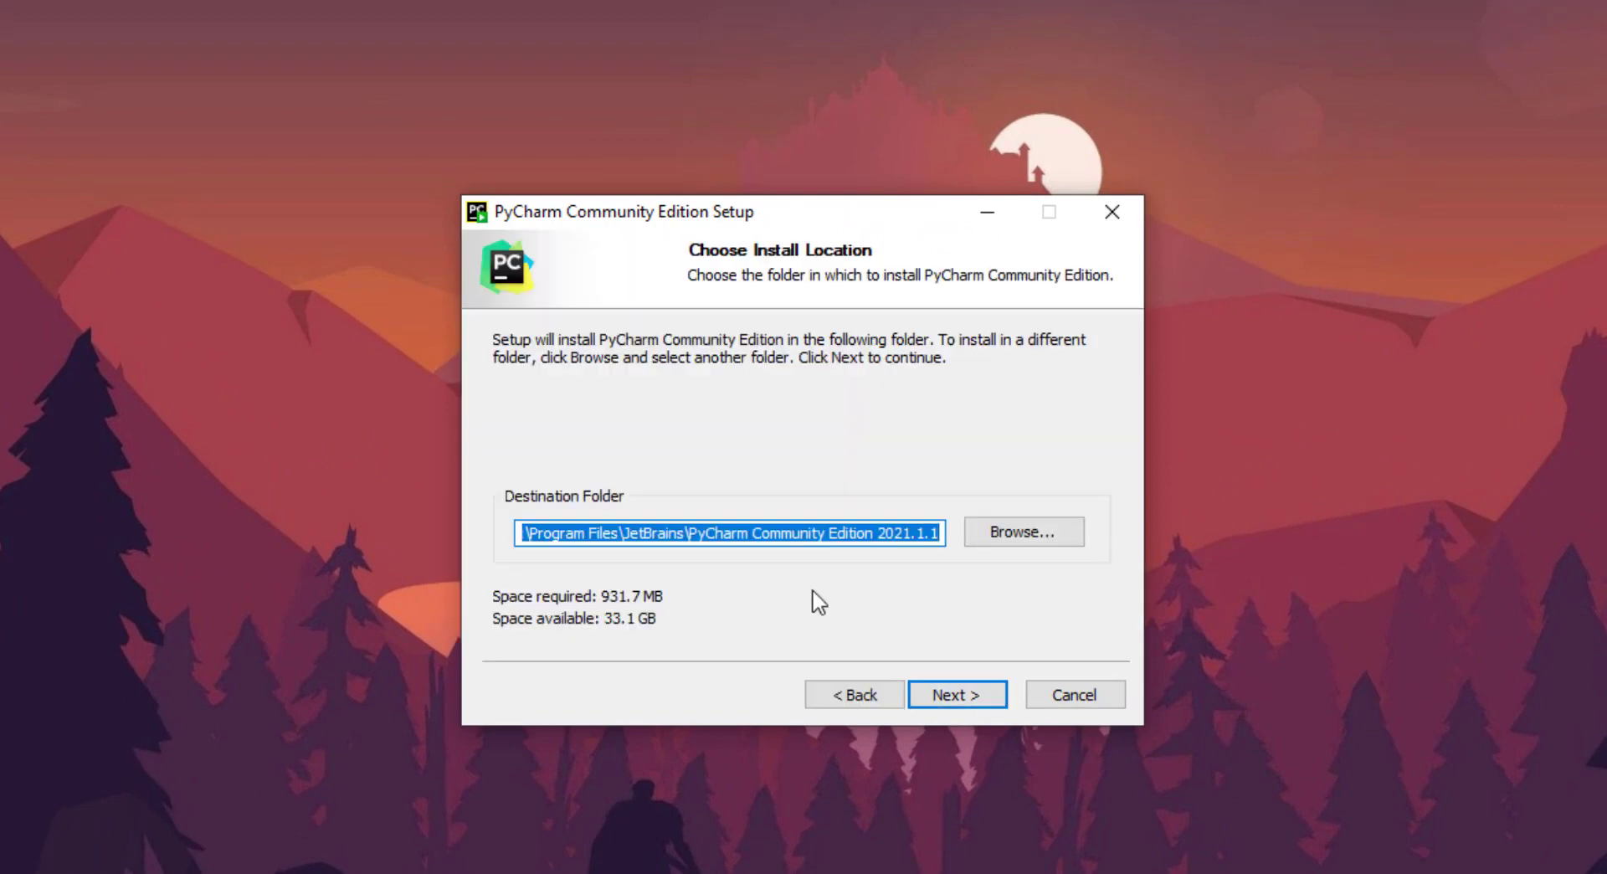
left_click(883, 535)
left_click(1053, 539)
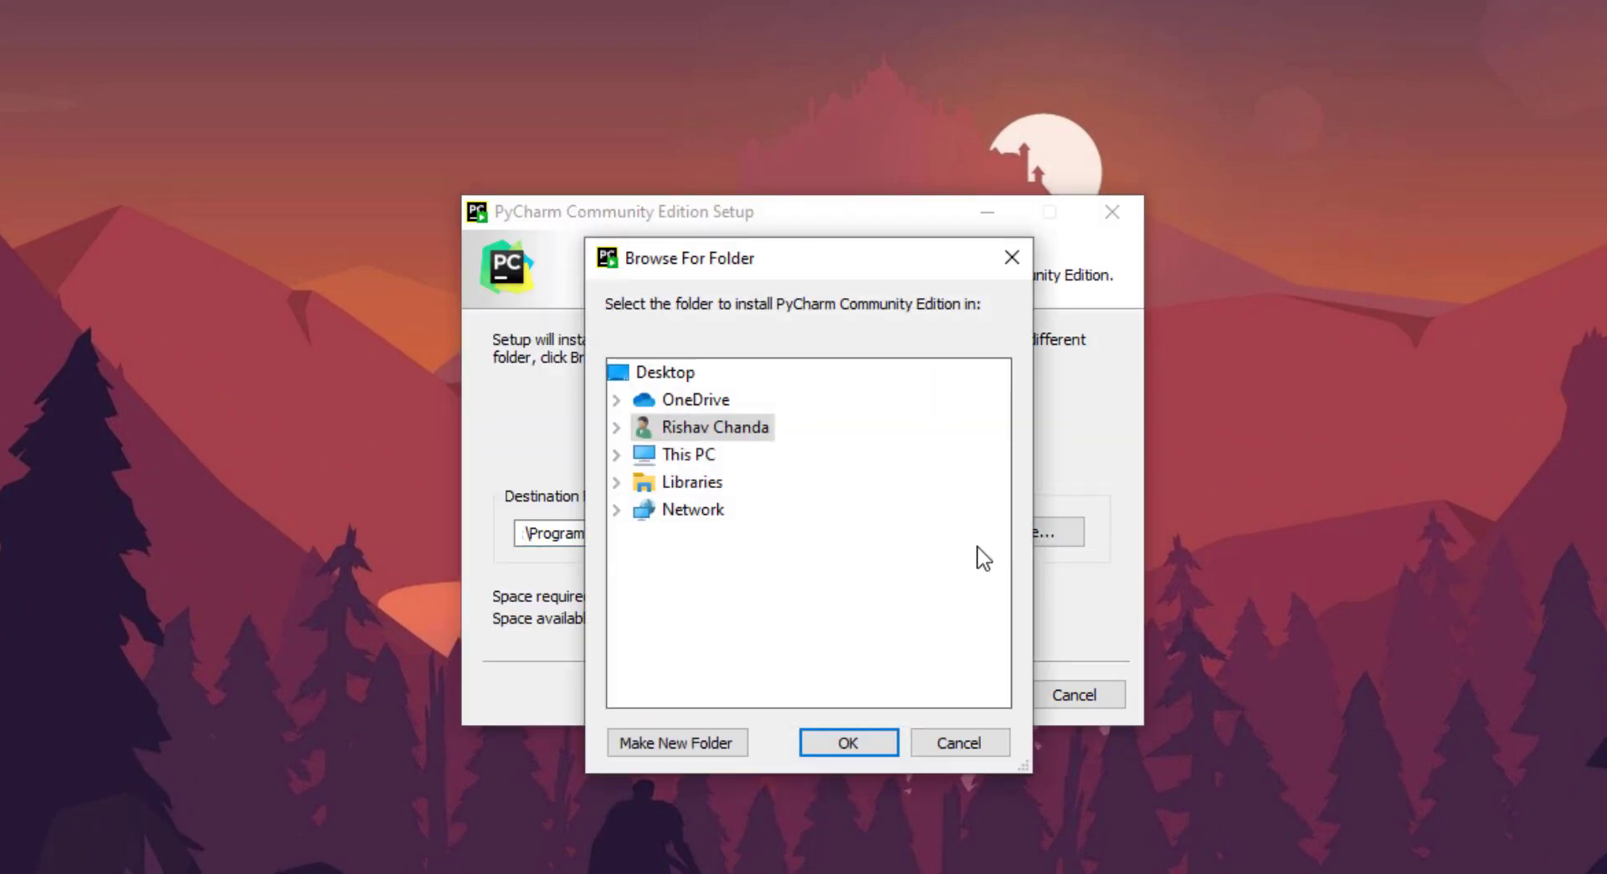
left_click(1013, 258)
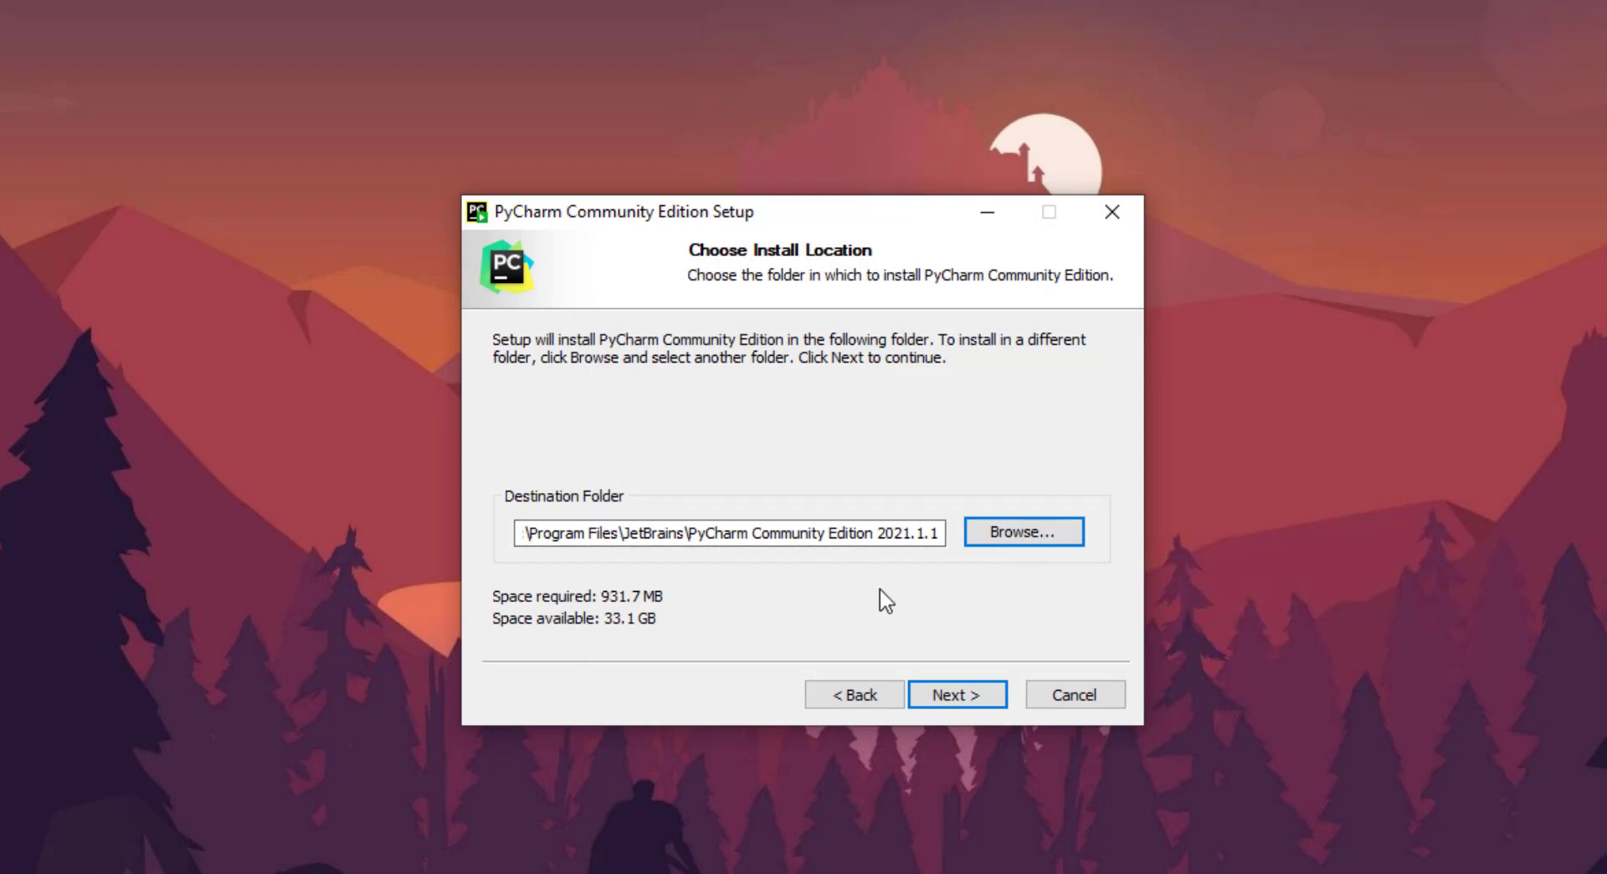
Step: Accept the default install location, enable the 64-bit launcher desktop shortcut, and continue to the Start Menu folder choice
left_click(961, 693)
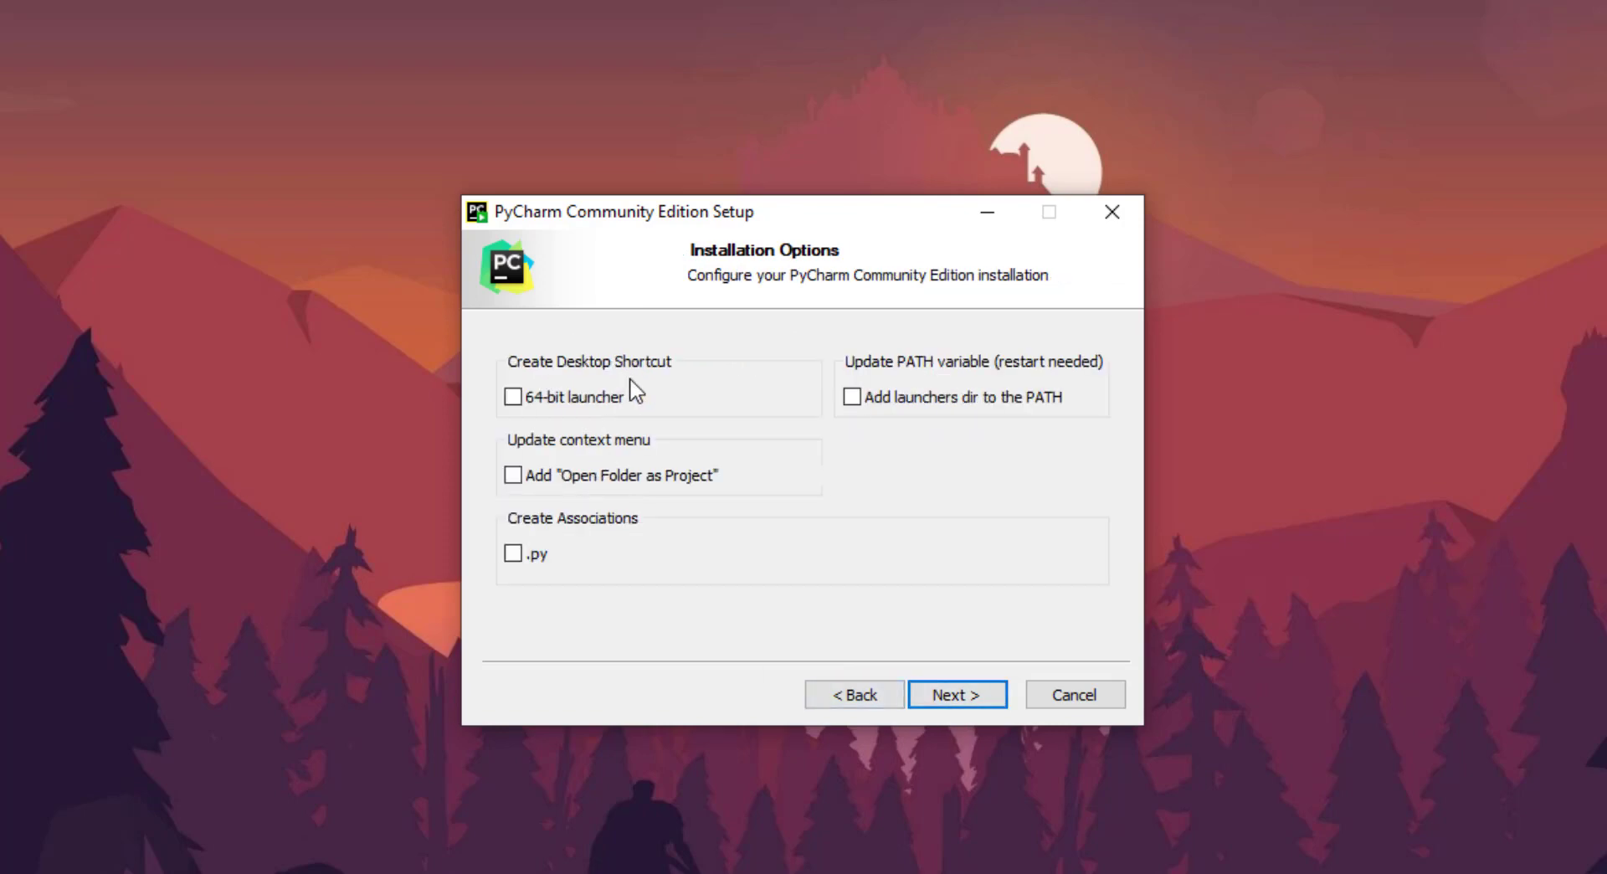
left_click(512, 398)
left_click(986, 703)
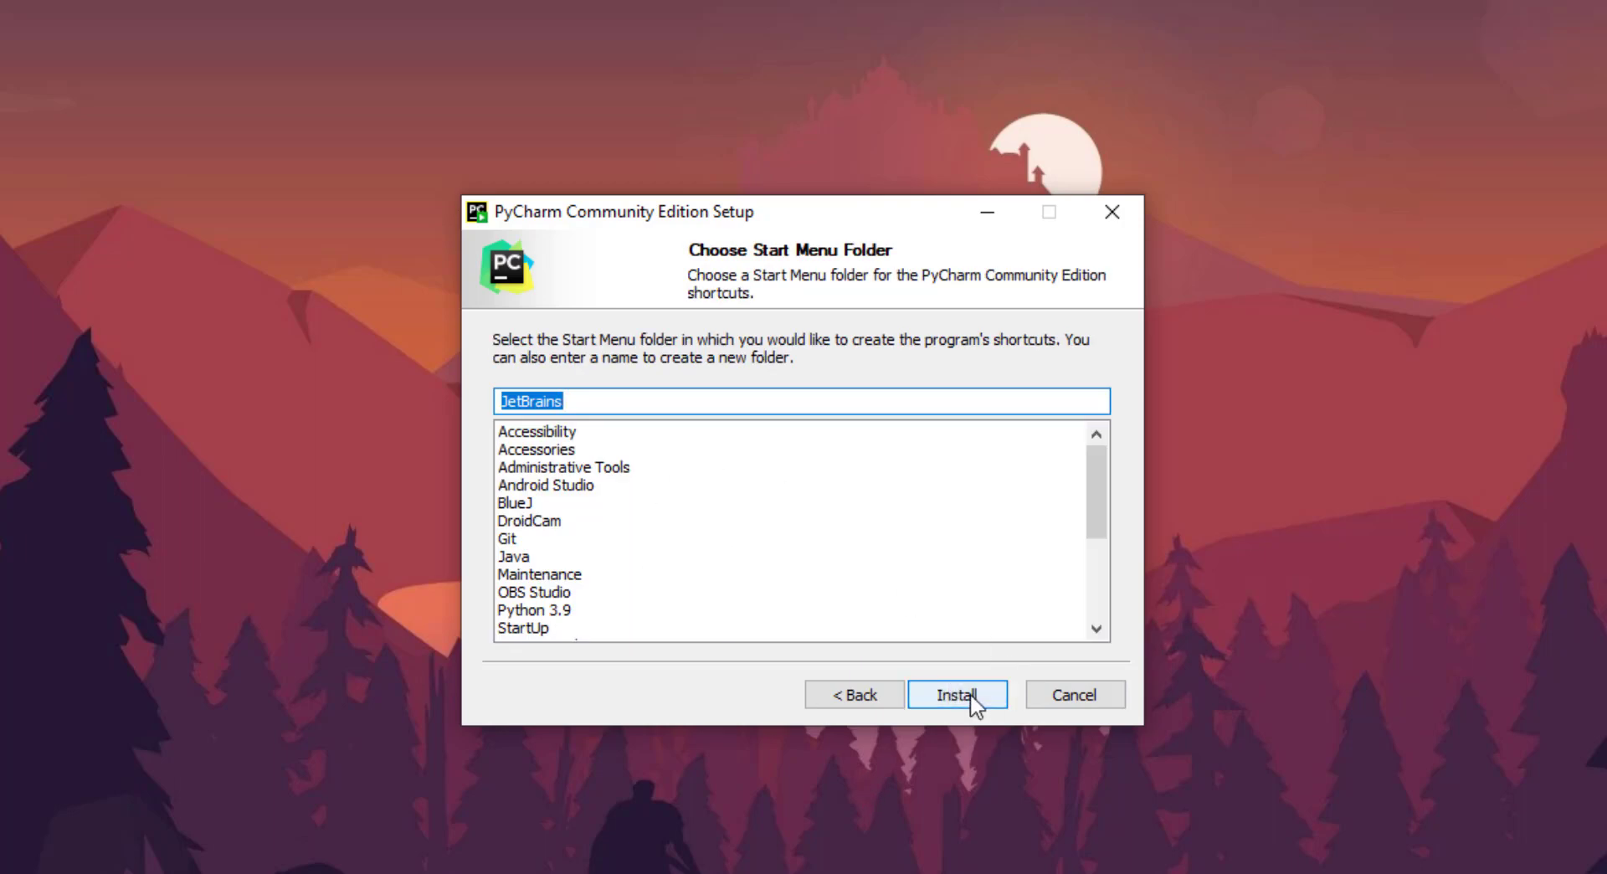
scroll(862, 591, "down", 3)
scroll(862, 591, "up", 3)
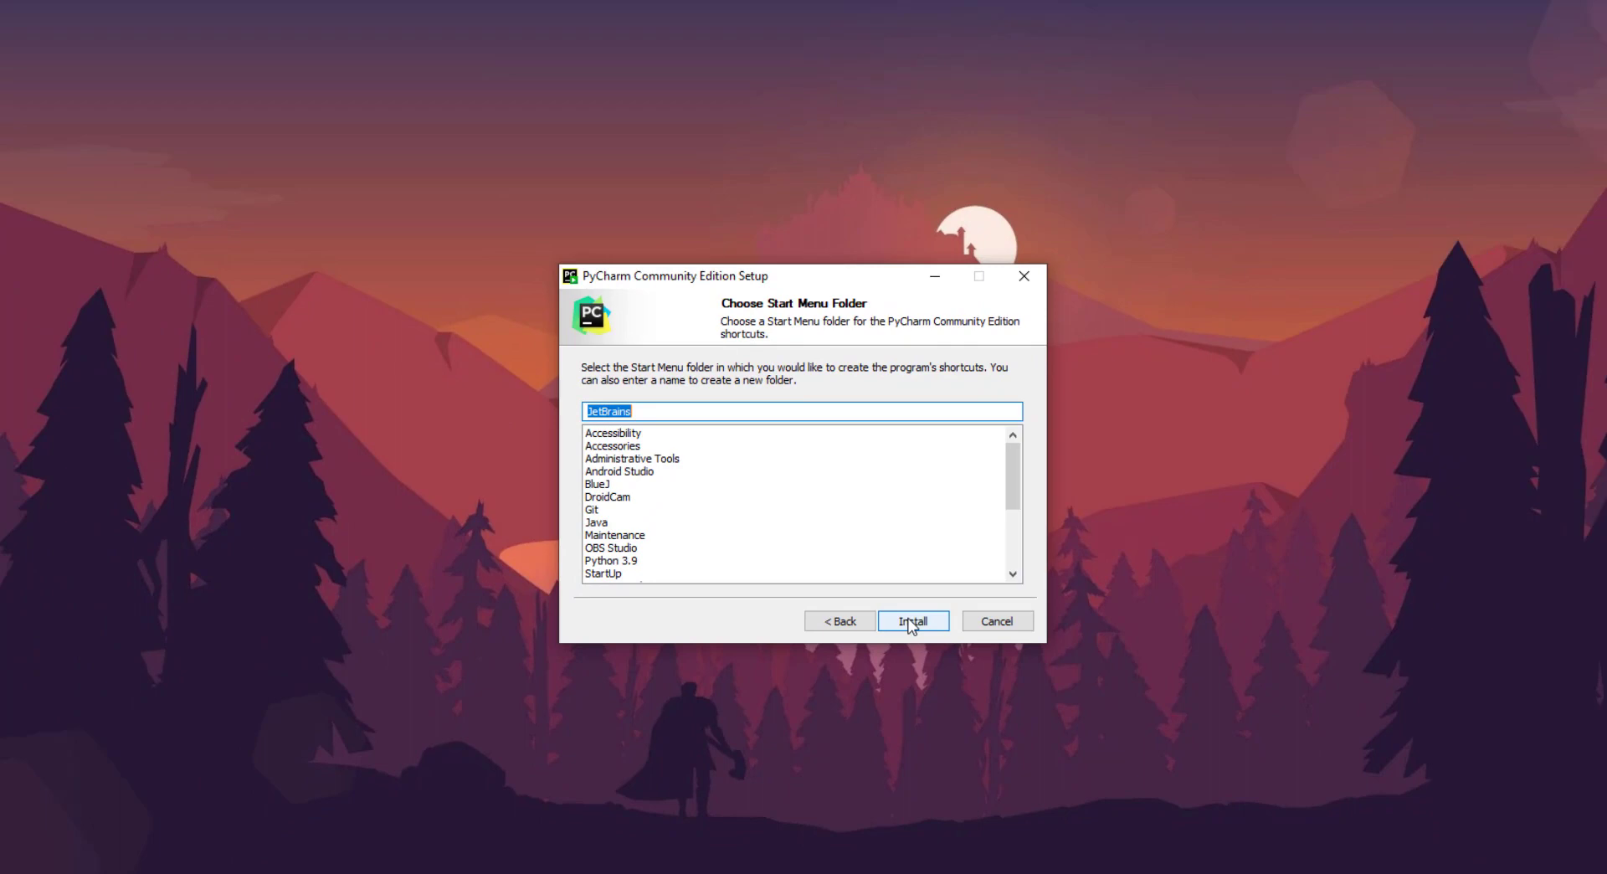
Step: Install PyCharm with the JetBrains Start Menu folder and finish setup with the option to run PyCharm Community Edition enabled
left_click(957, 695)
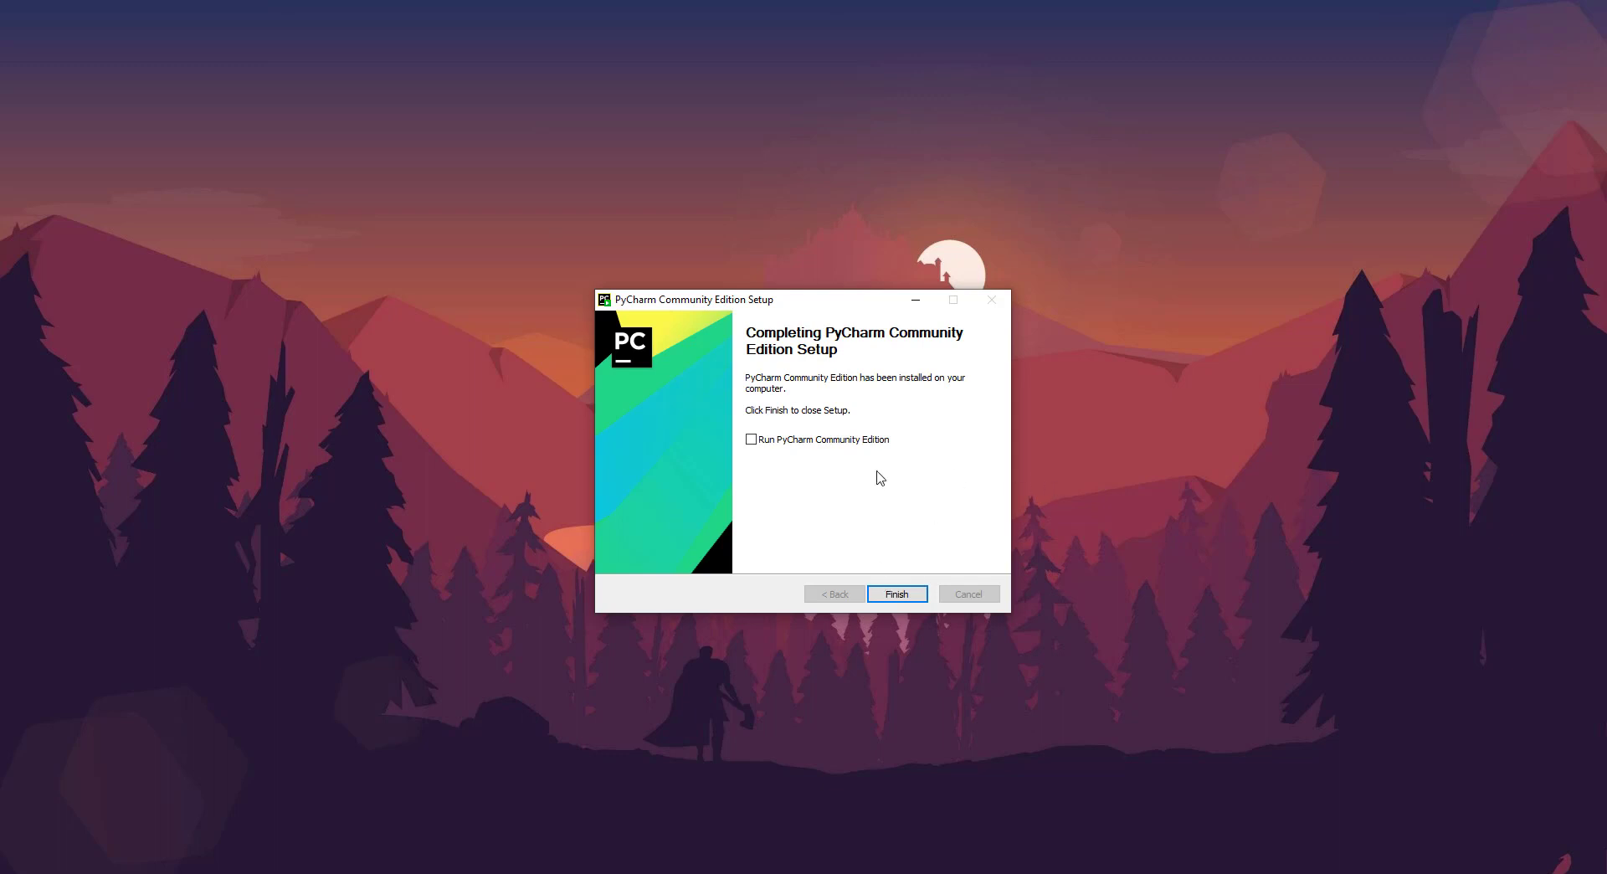
left_click(764, 438)
left_click(890, 592)
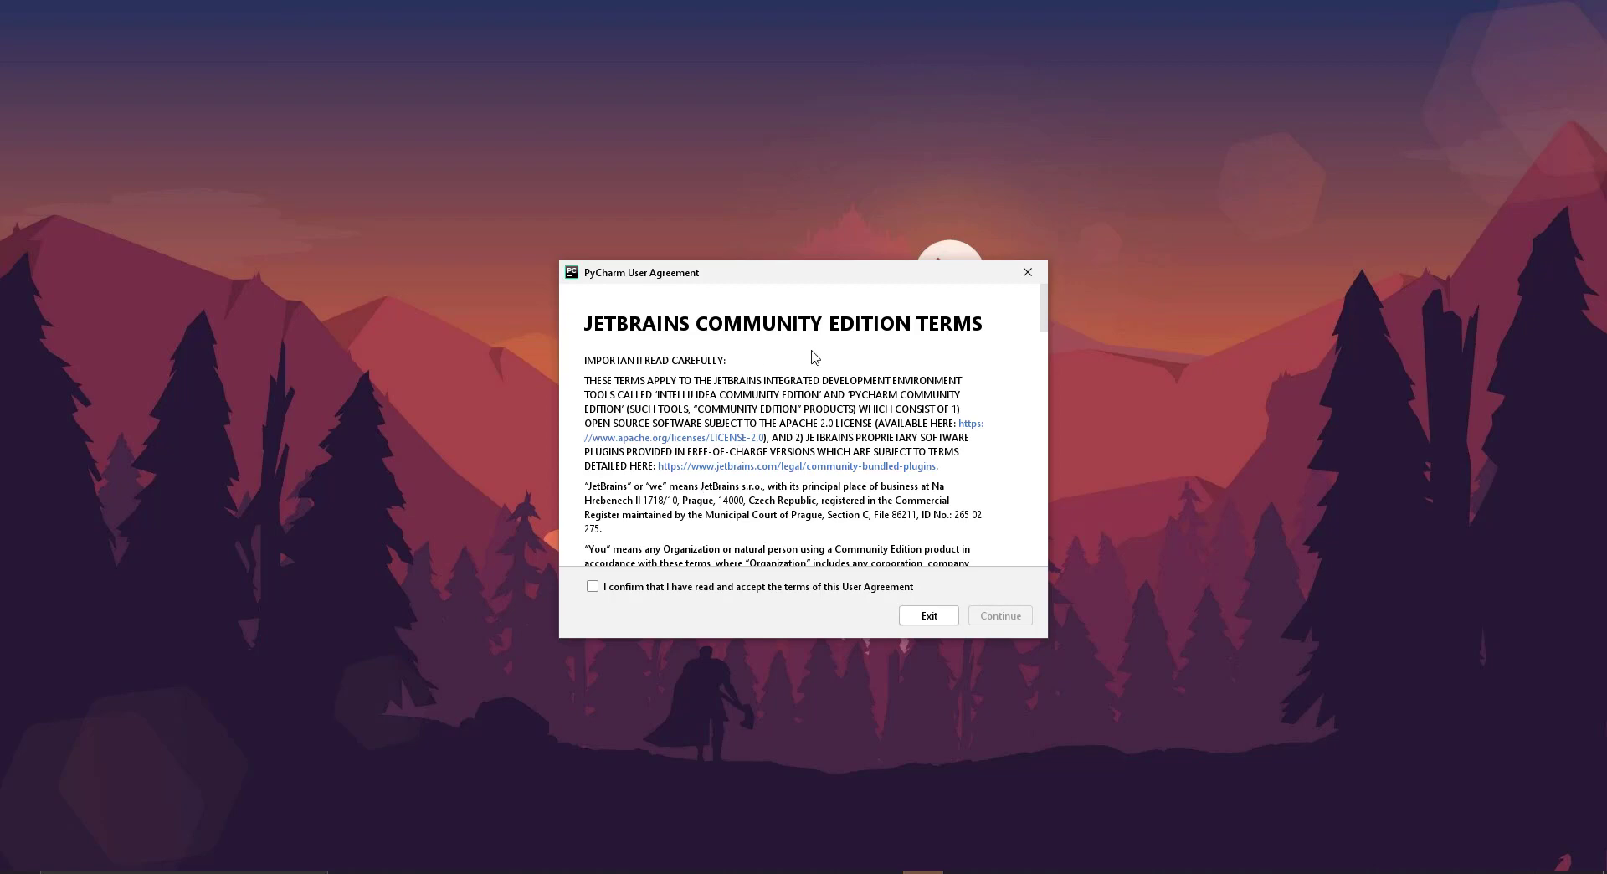
Step: Skim the JetBrains Community Edition terms, accept the user agreement and continue to the PyCharm welcome screen
scroll(865, 474, "down", 5)
scroll(865, 474, "down", 10)
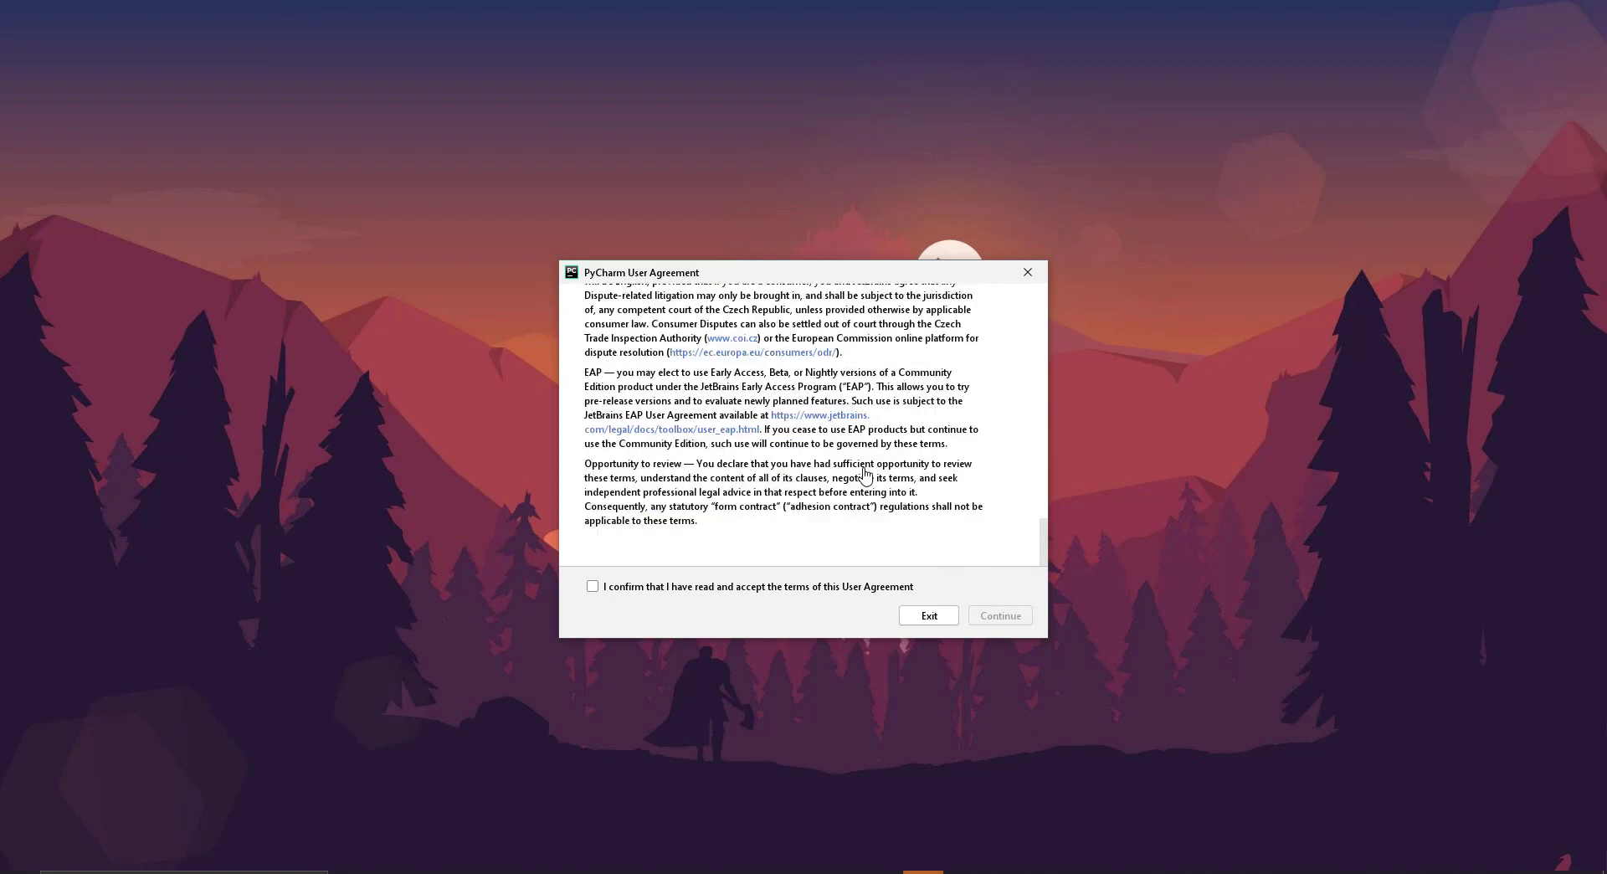
scroll(845, 494, "up", 20)
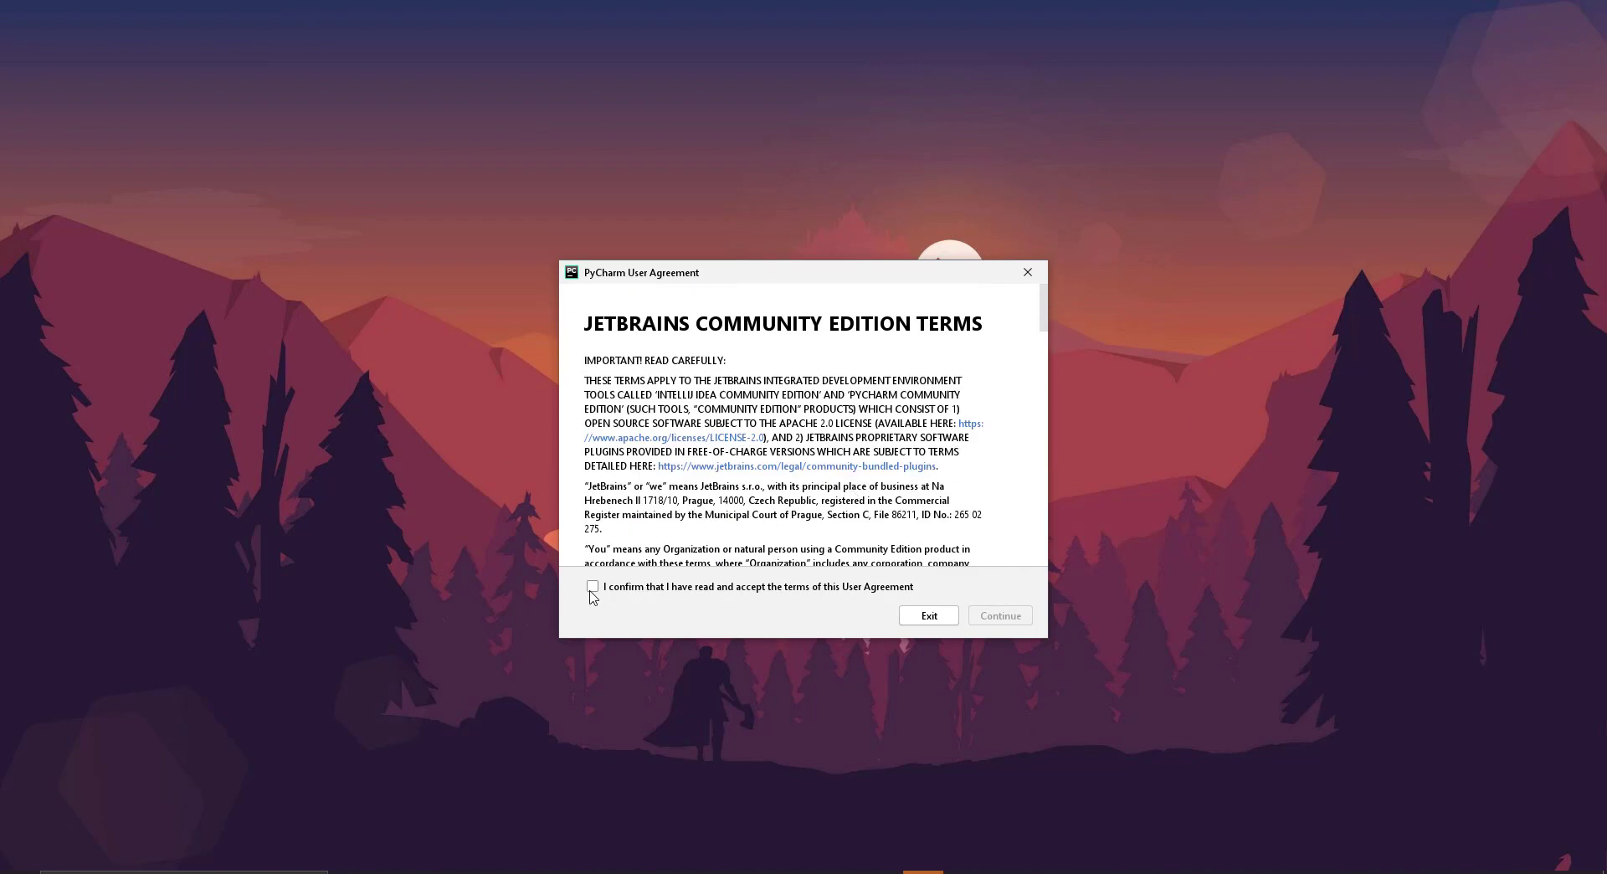
left_click(592, 586)
left_click(992, 616)
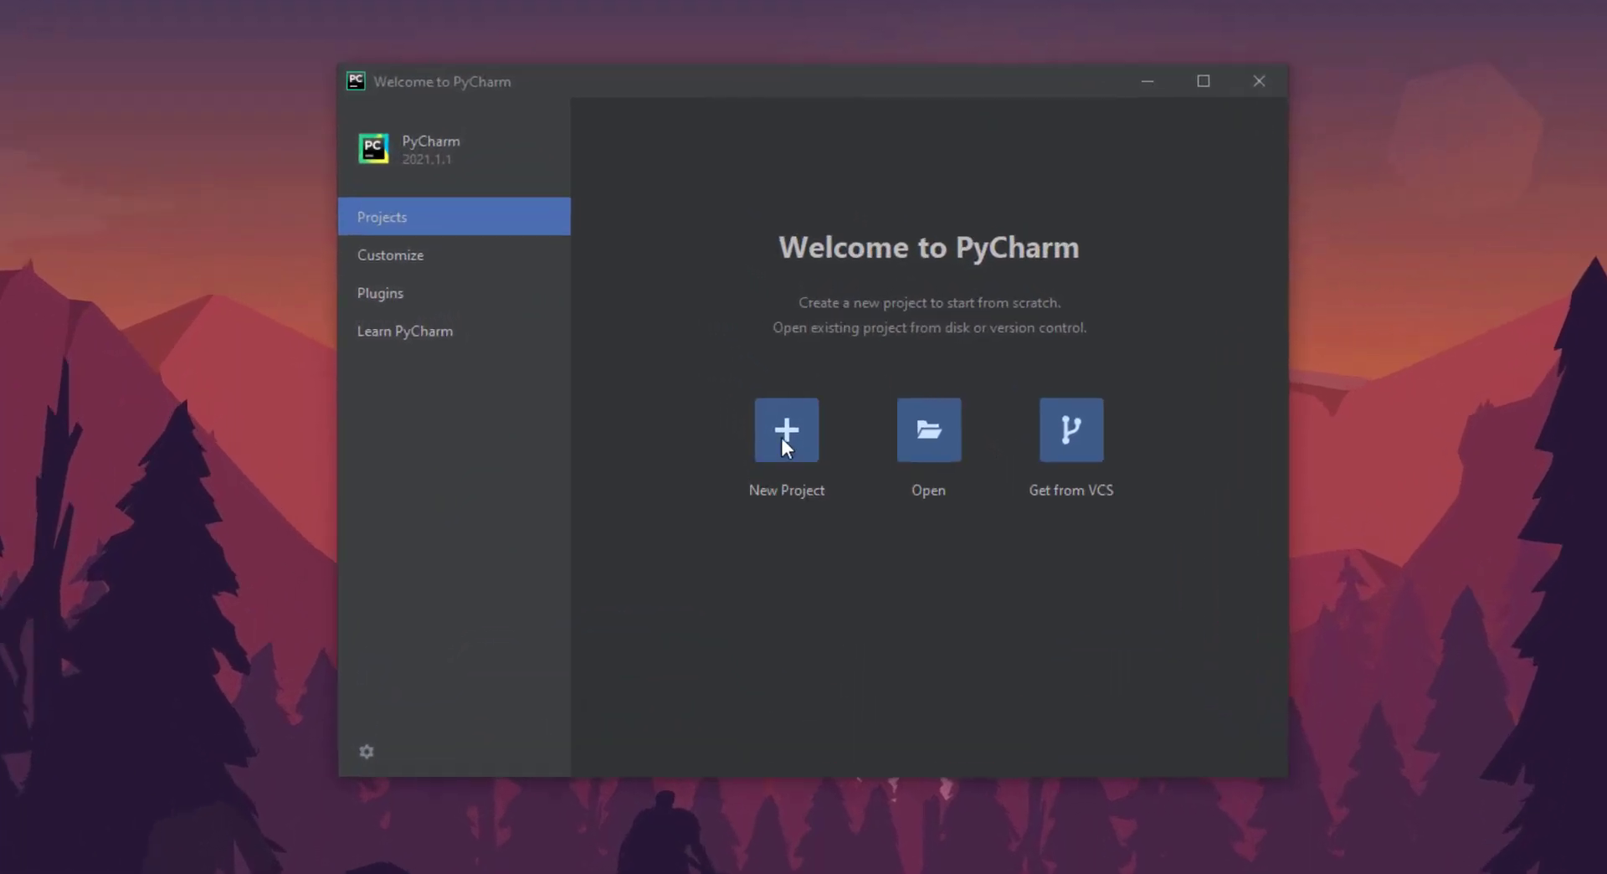
Step: Create a new project, pythonProject, using a new Virtualenv environment, the Python39 base interpreter and a main.py welcome script
left_click(782, 438)
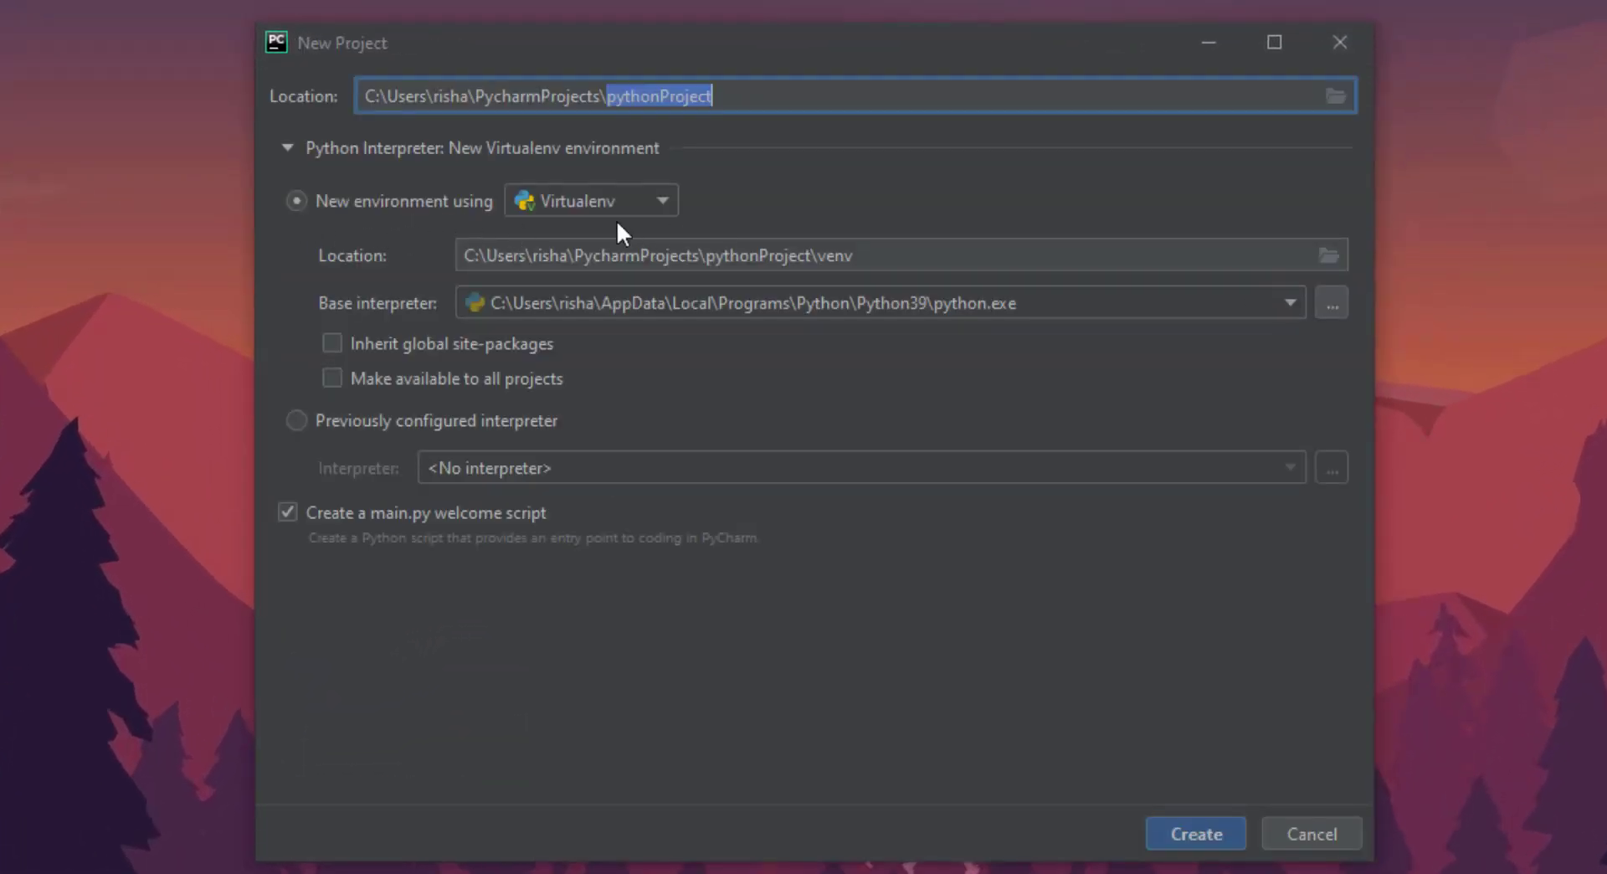
left_click(577, 200)
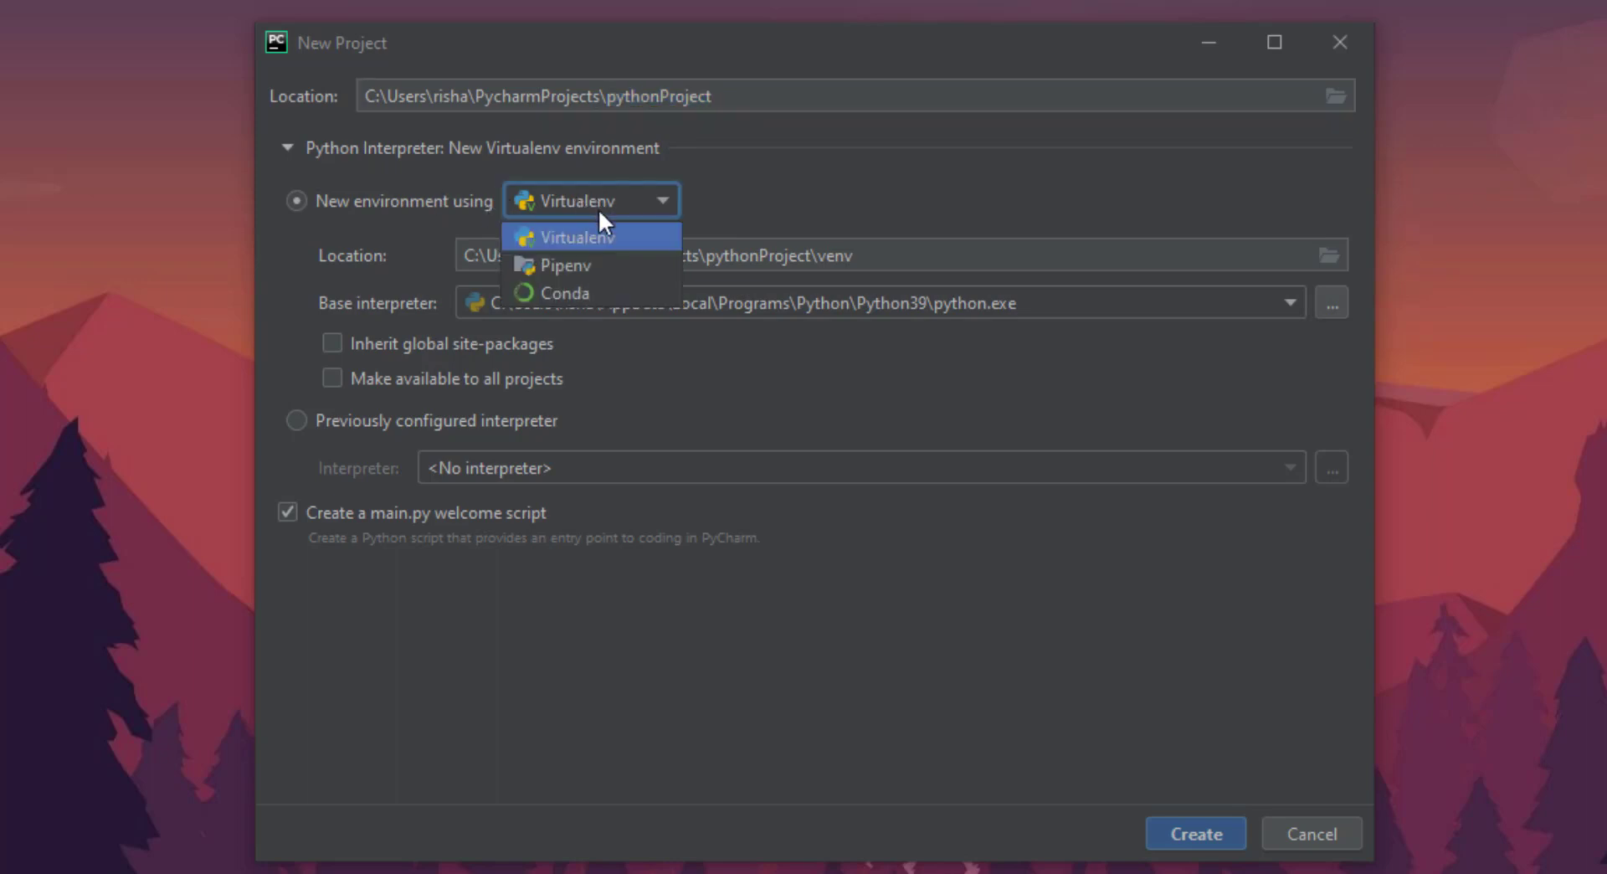
left_click(601, 236)
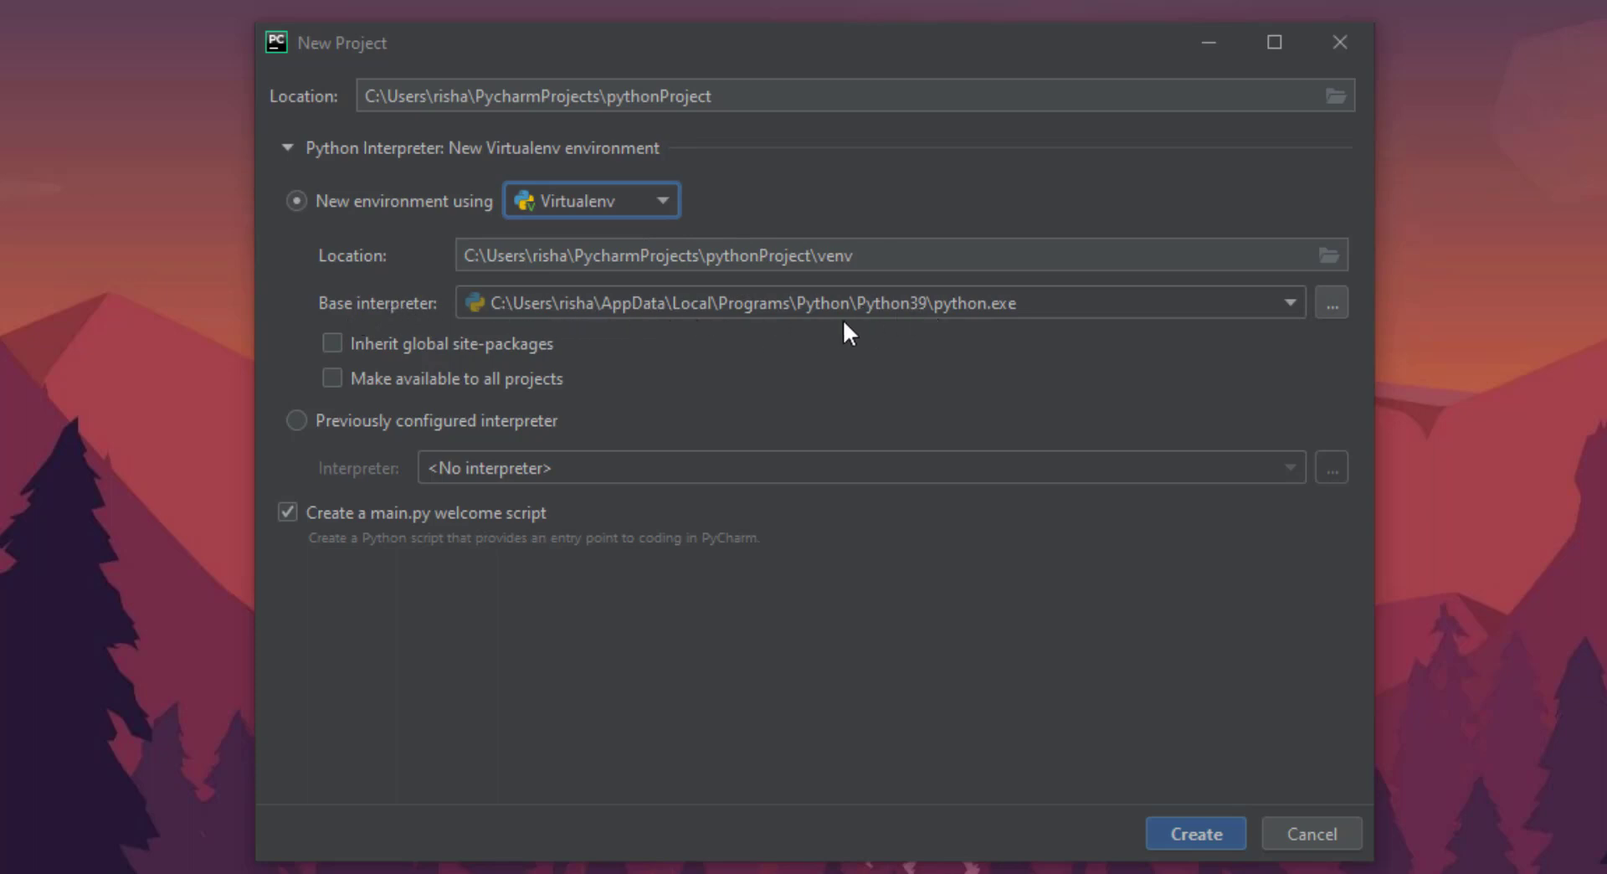
left_click(860, 306)
left_click(854, 339)
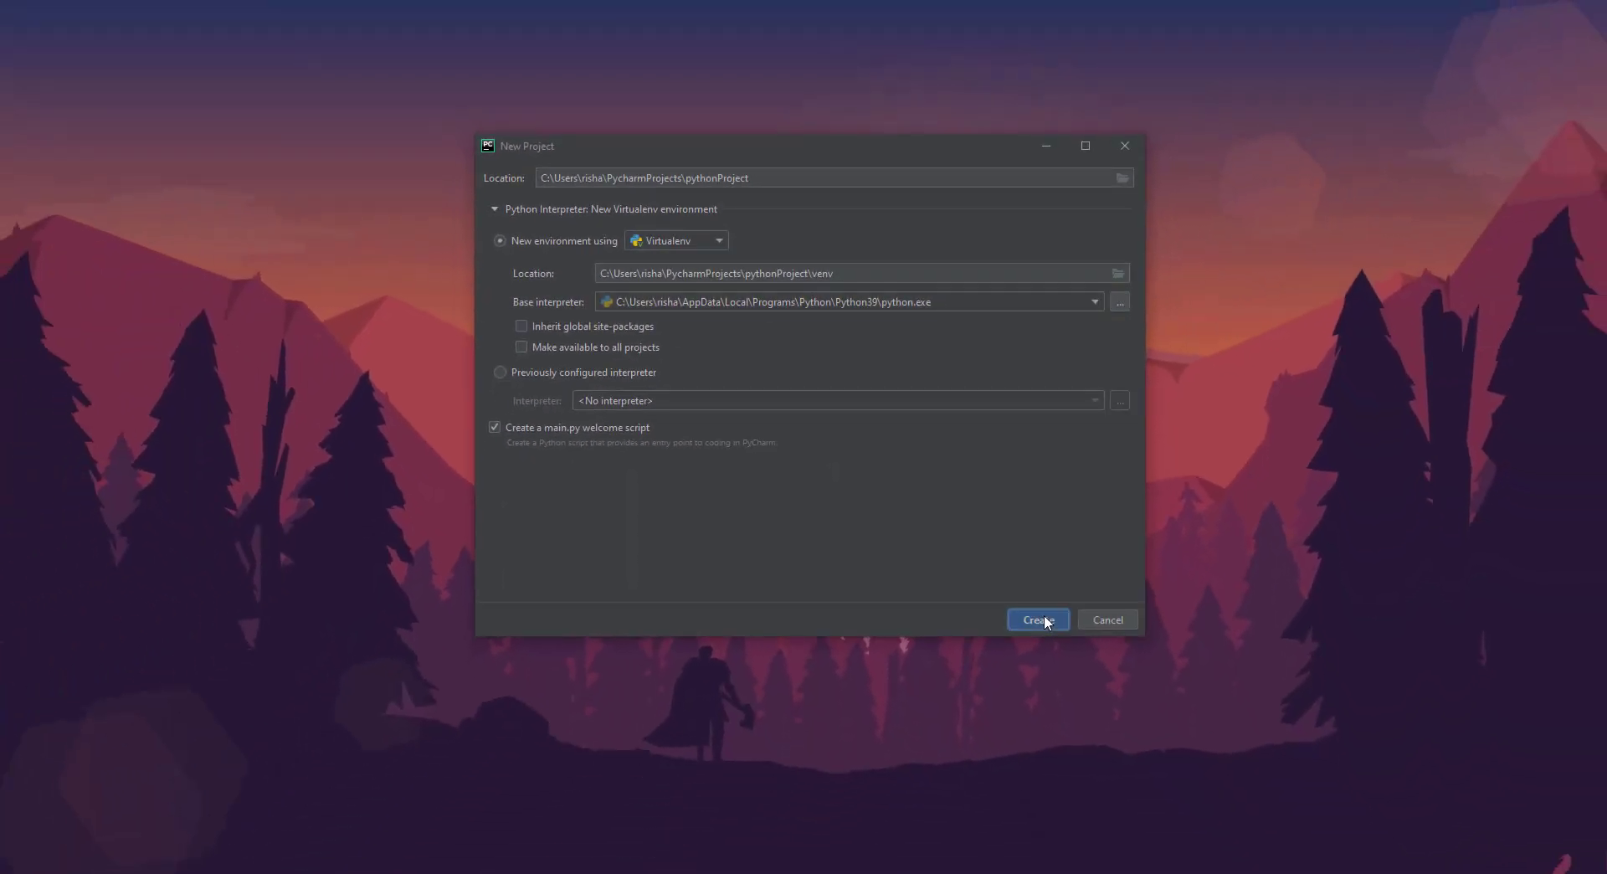
left_click(1202, 832)
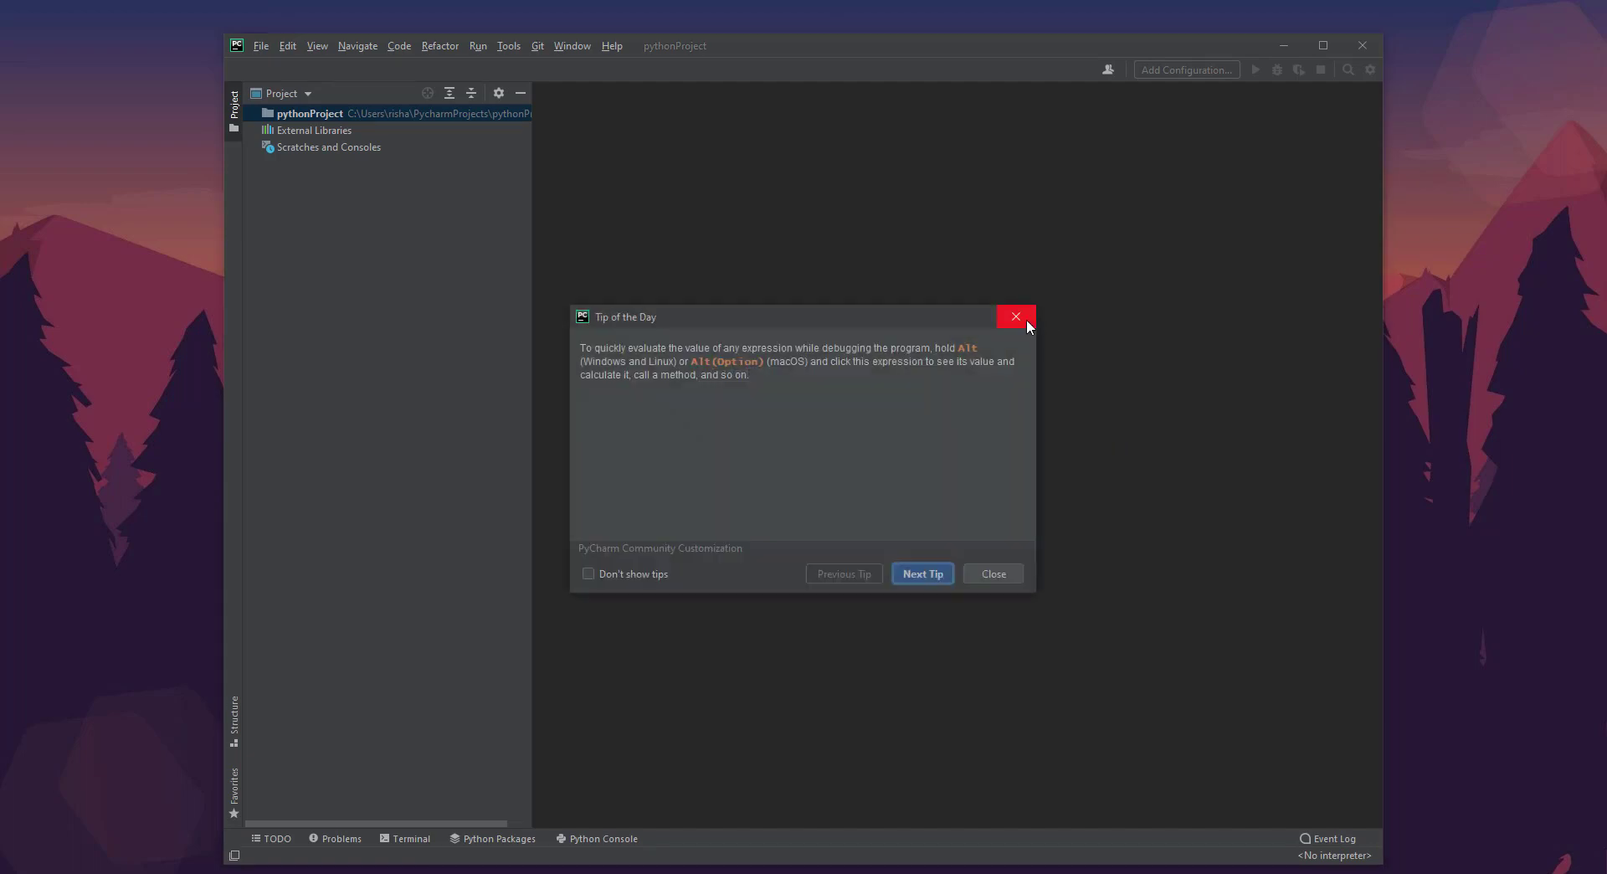
Step: Close the Tip of the Day and dismiss the Code With Me notice in the new project
left_click(1027, 324)
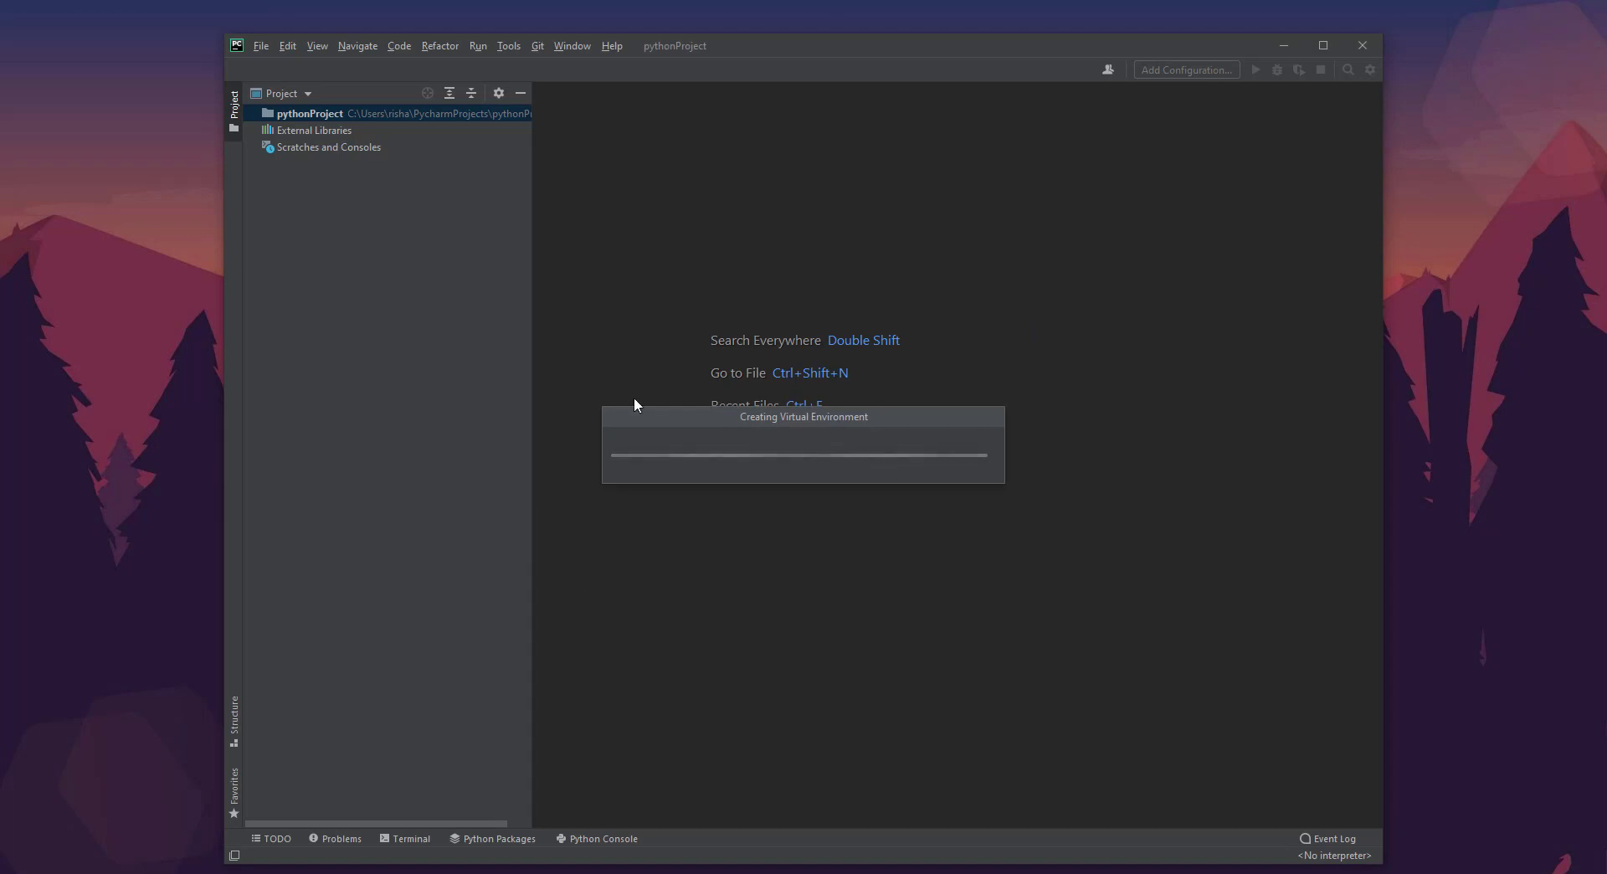
left_click_drag(908, 47, 900, 44)
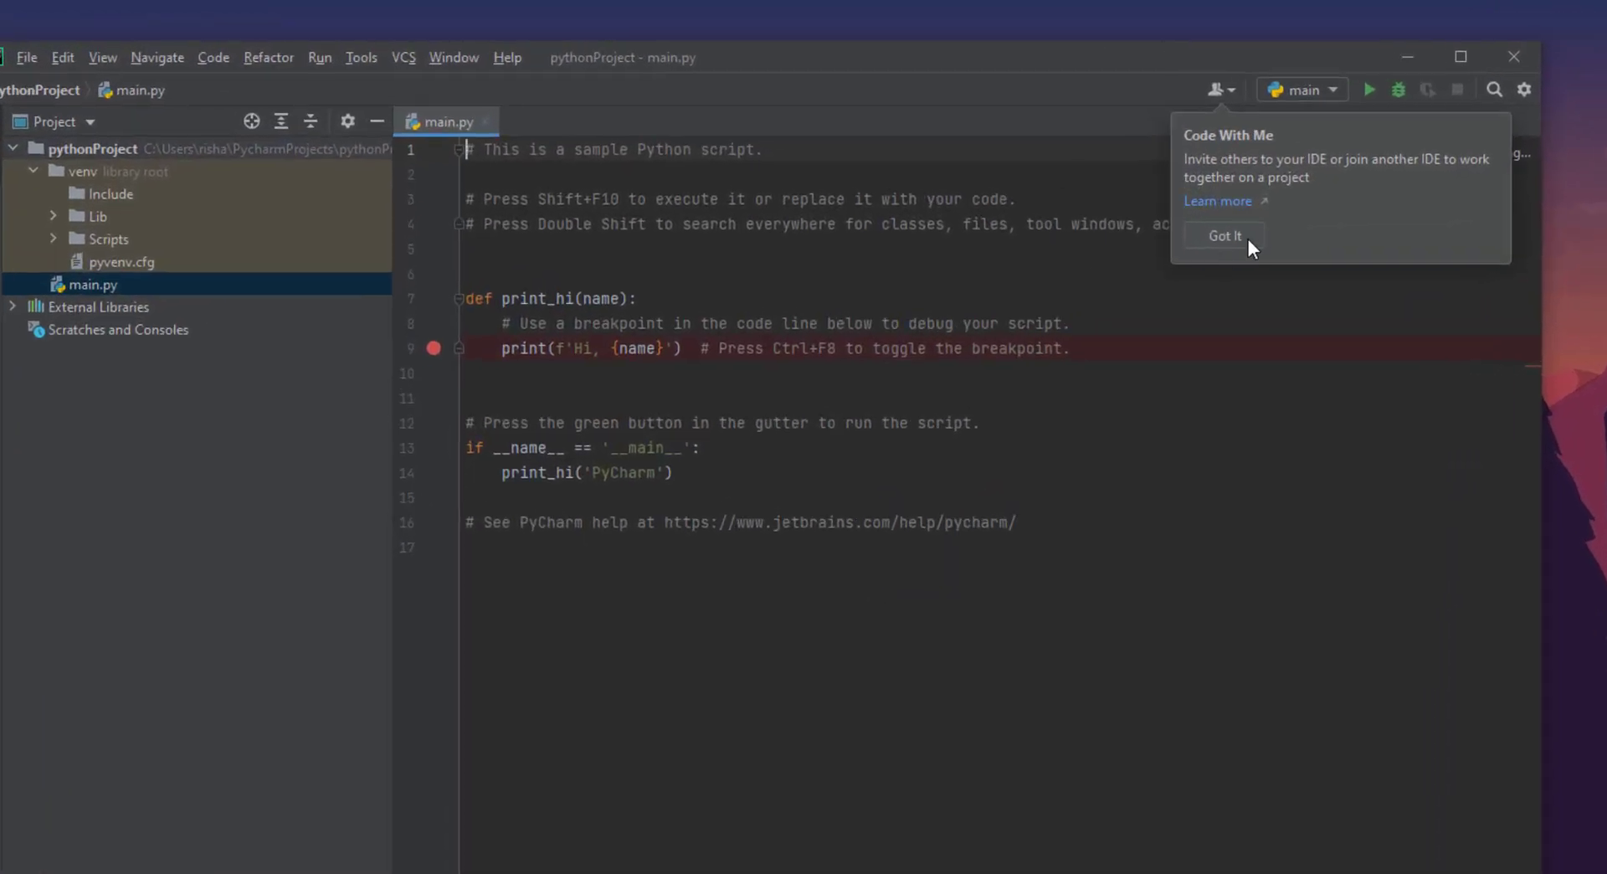
left_click(1248, 238)
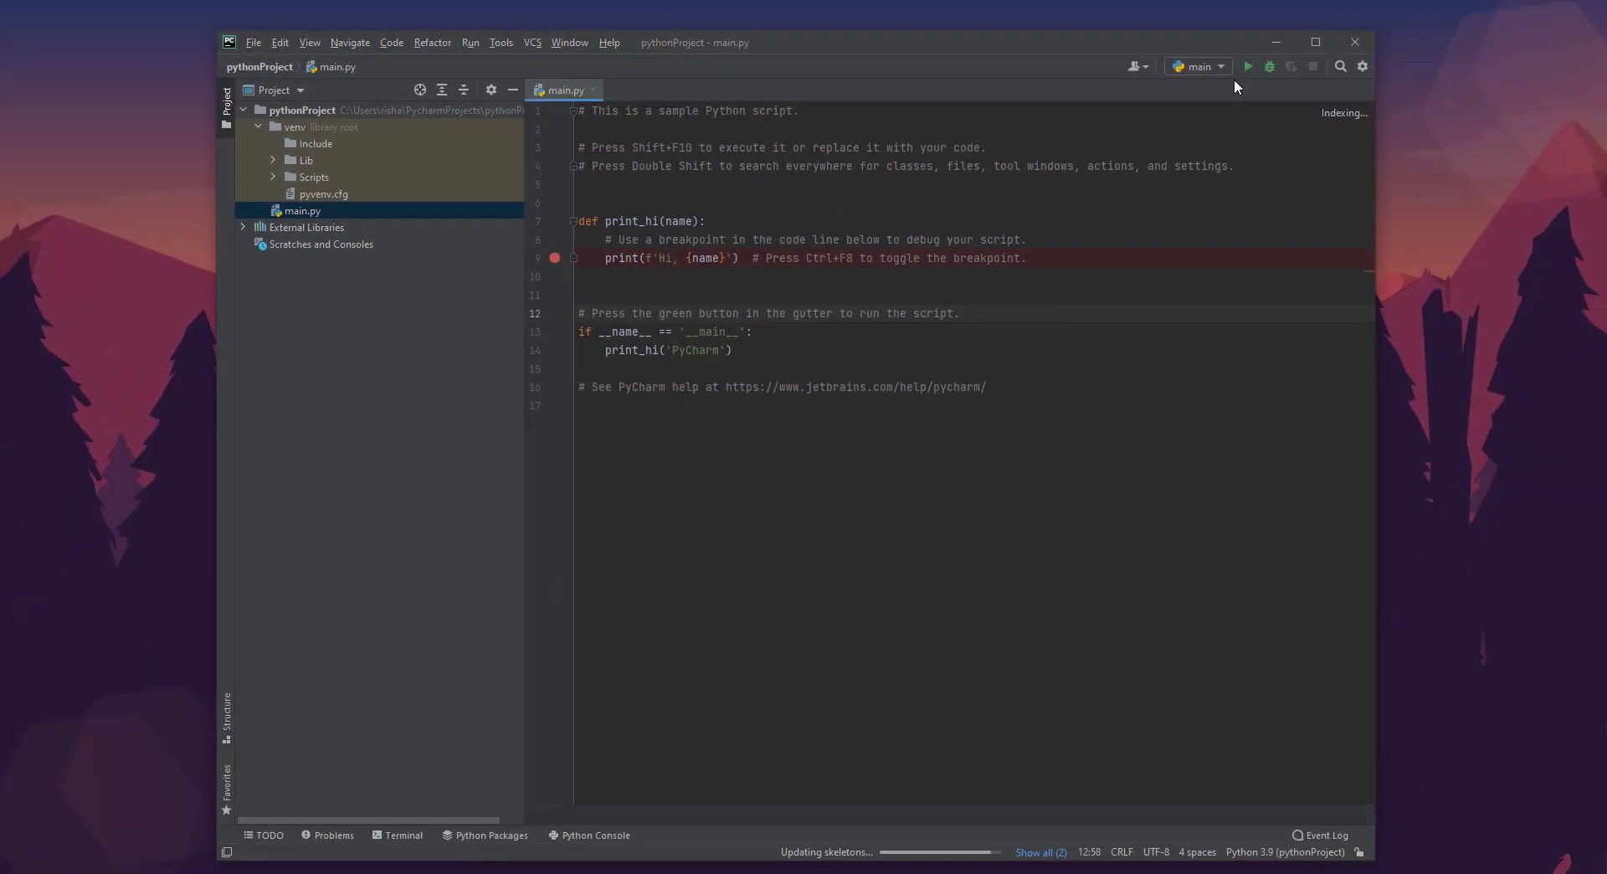
Step: Run the sample main.py script and place the text cursor on the empty line 17 at its end
key("shift+F10")
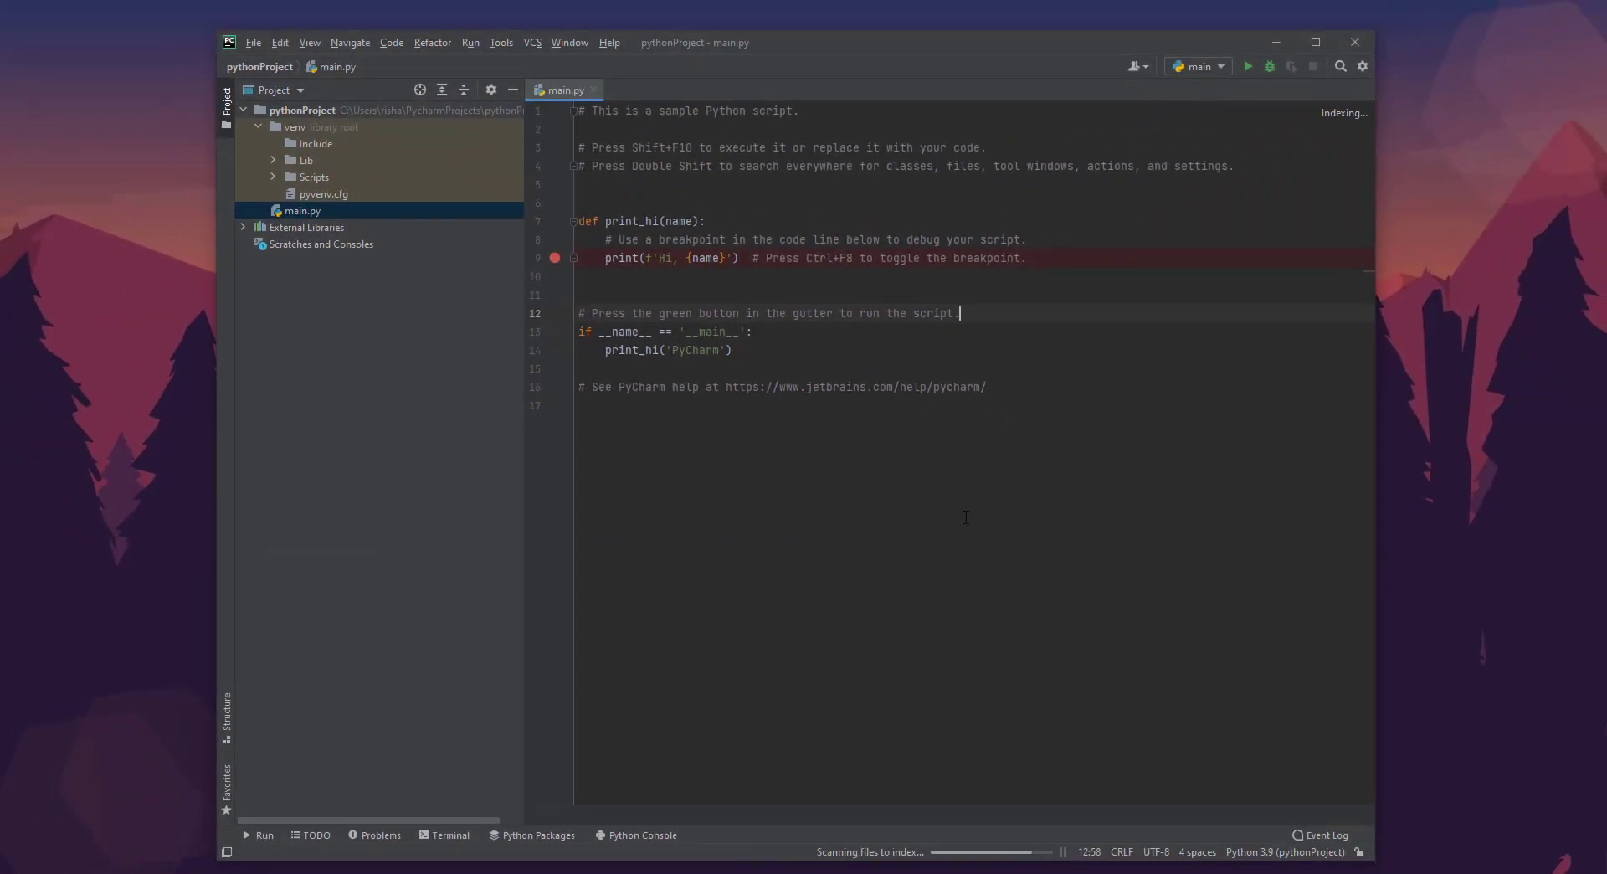
key("ctrl+a")
left_click(862, 491)
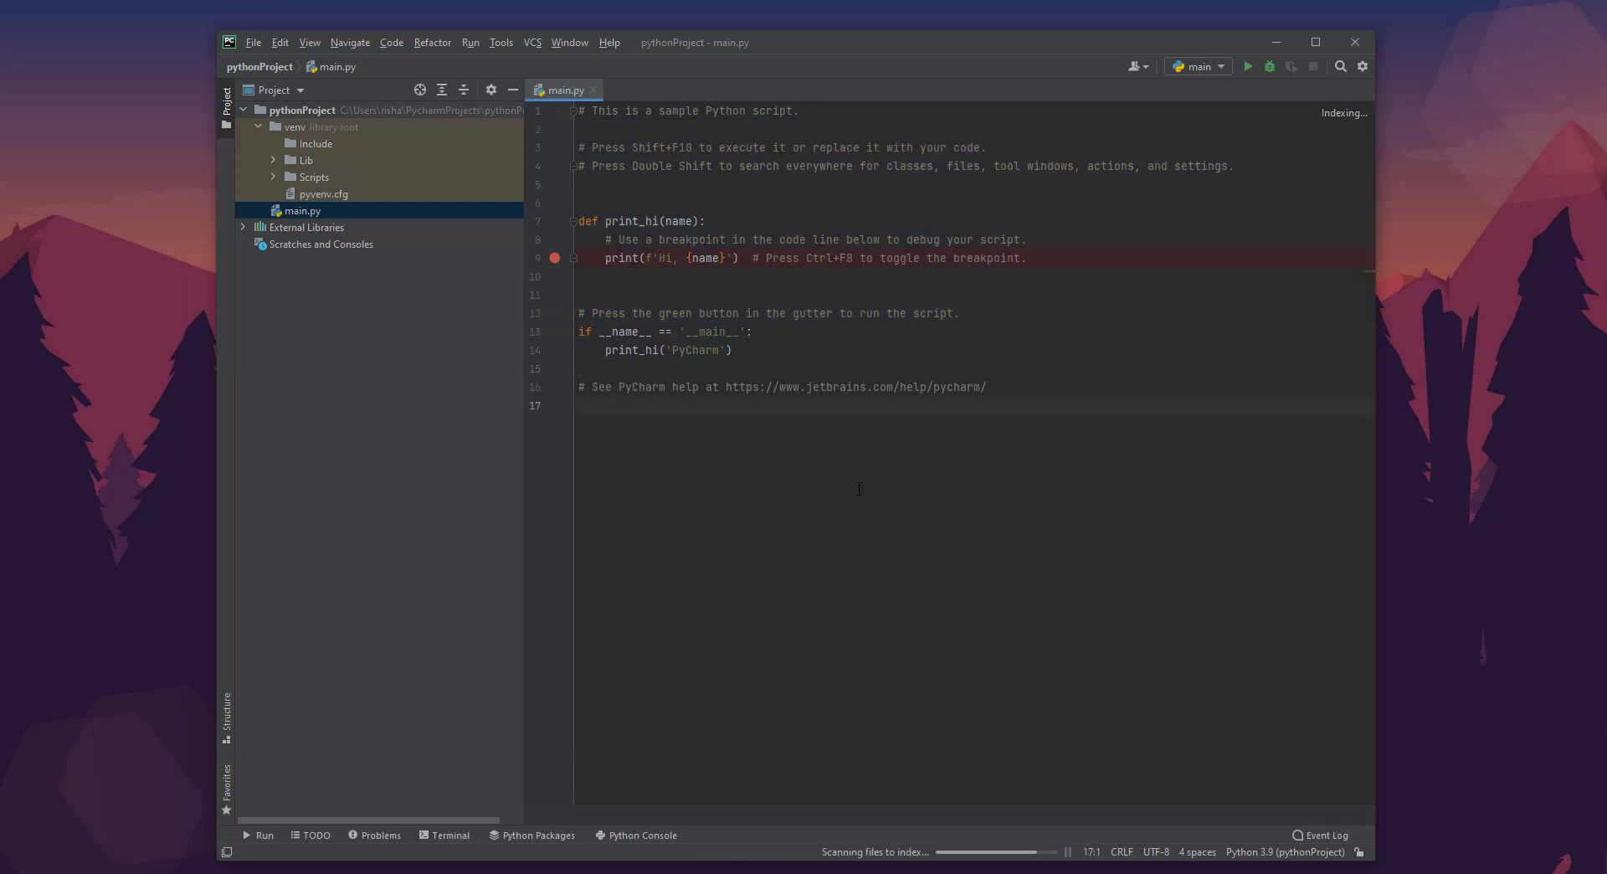